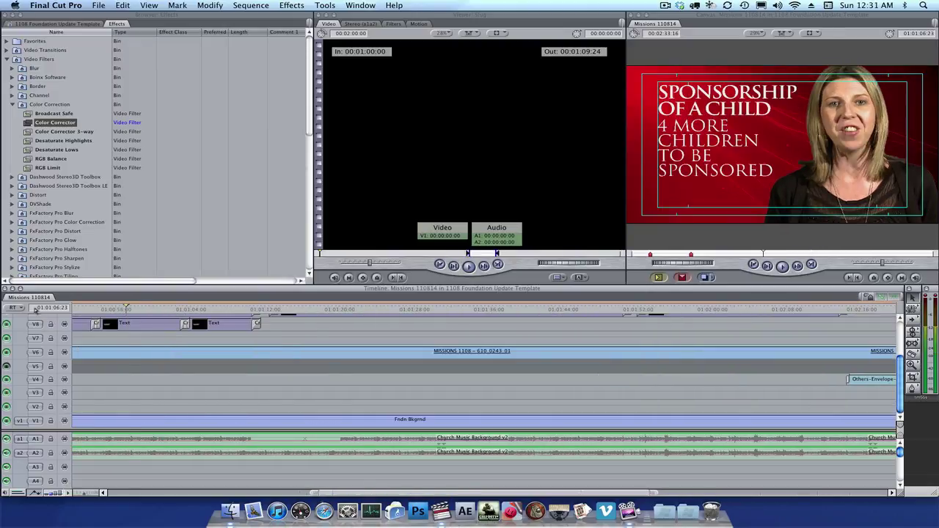
Step: Paste the copied photo clips DSC_0020, DSC_0011 and DSC_0019 onto track V4 at 01:00:45:15
key("l")
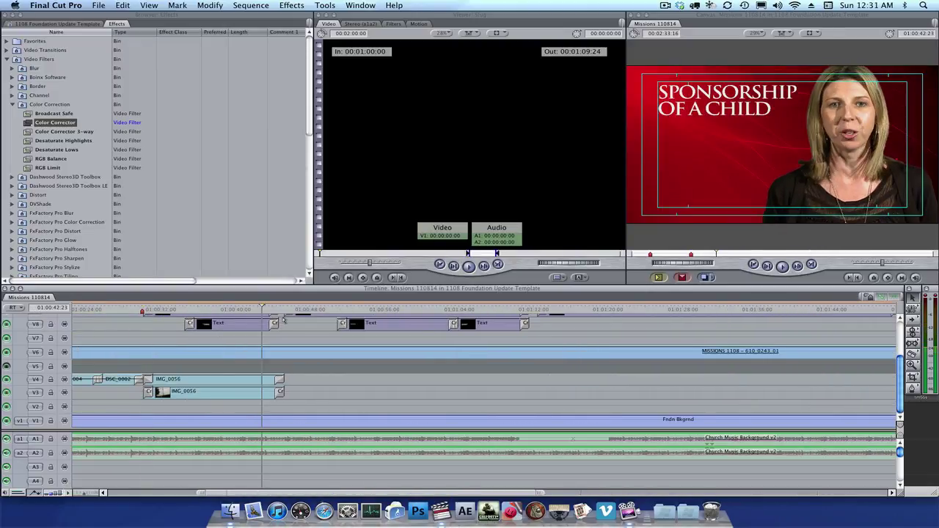
left_click_drag(279, 308, 175, 318)
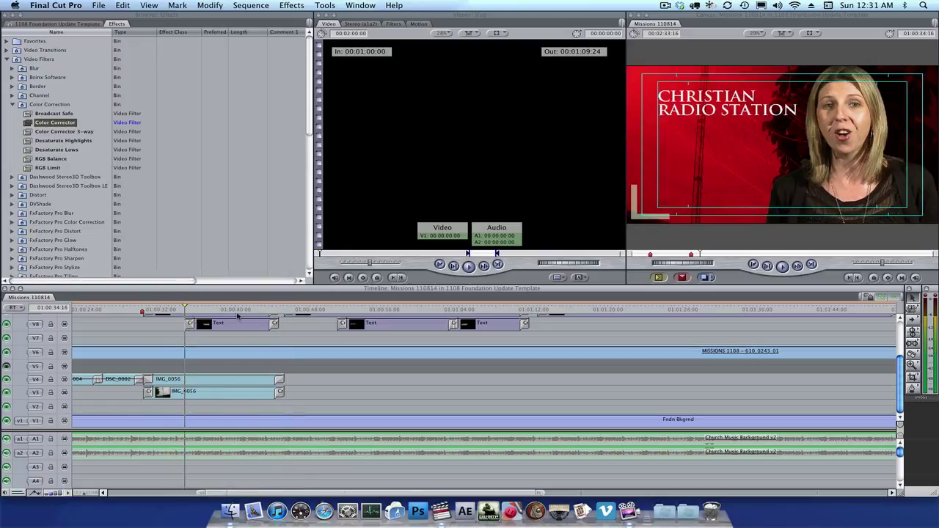
left_click(223, 309)
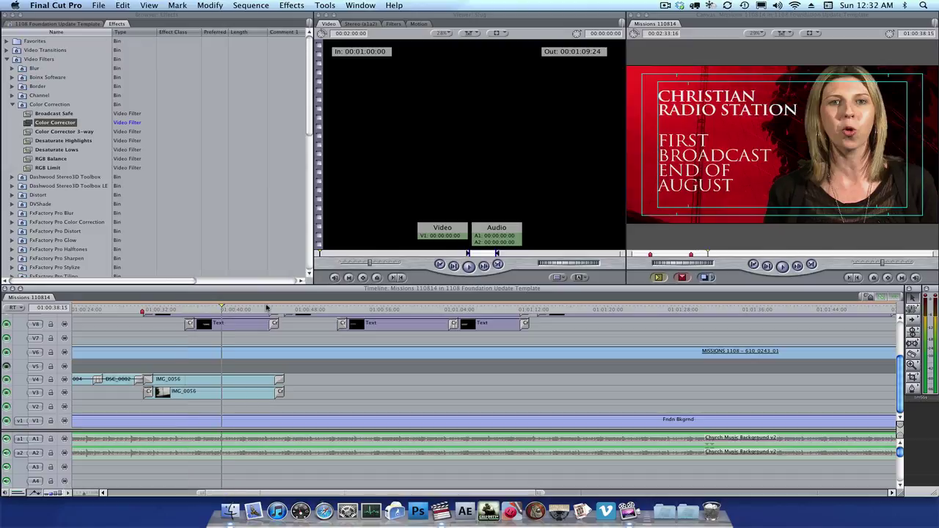
left_click(286, 309)
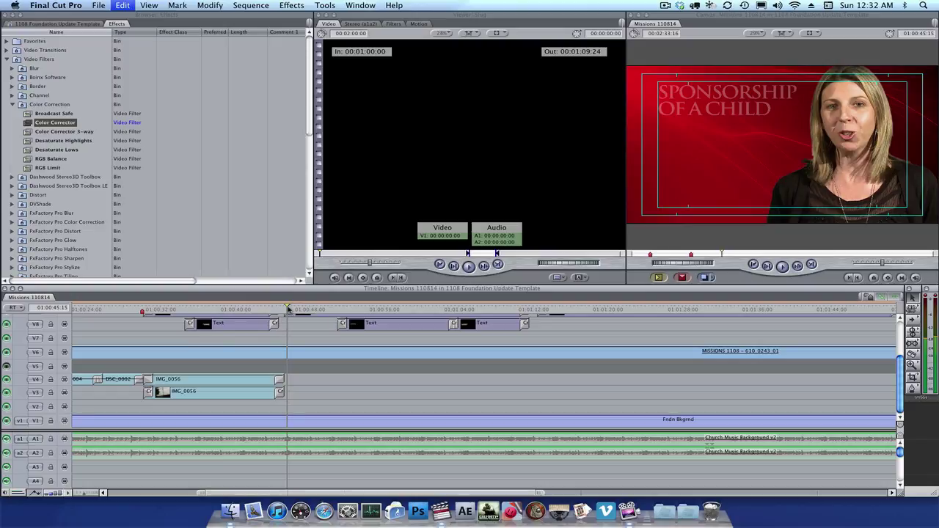
key("super+v")
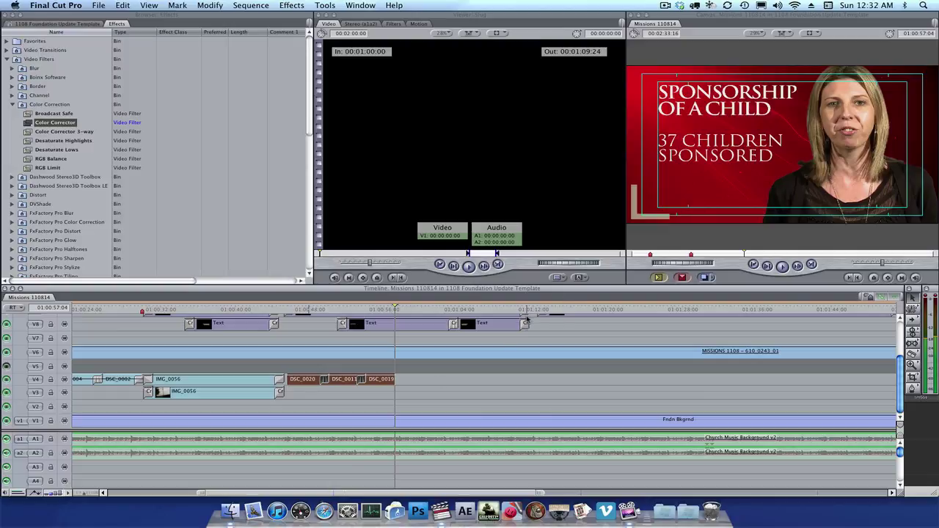
Step: Extend DSC_0019 to the end of the last sponsorship text clip, and roll both edit points between the photos later to even out their durations
left_click_drag(396, 379, 533, 380)
left_click_drag(362, 379, 434, 379)
left_click_drag(320, 380, 357, 380)
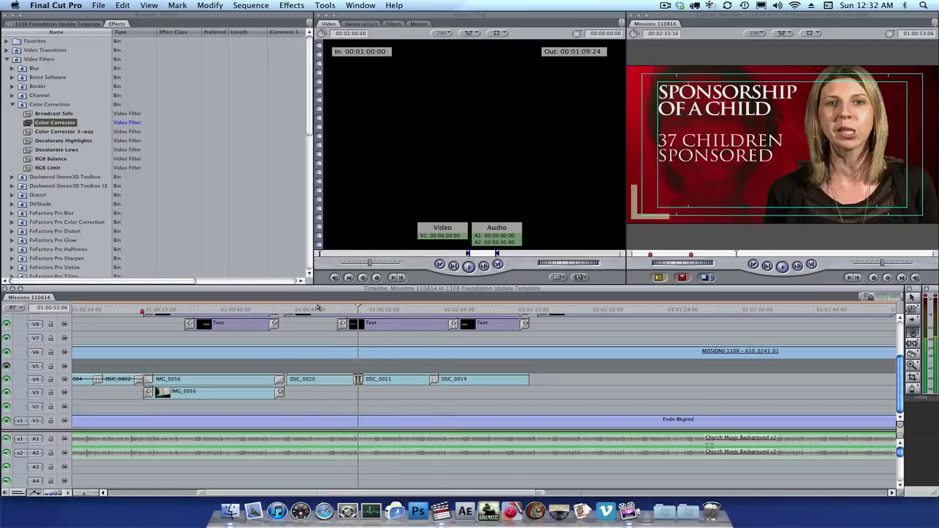
Step: Reset the basic motion of DSC_0020, rotate it to 90 and reposition its center to about -279, 197
left_click(317, 308)
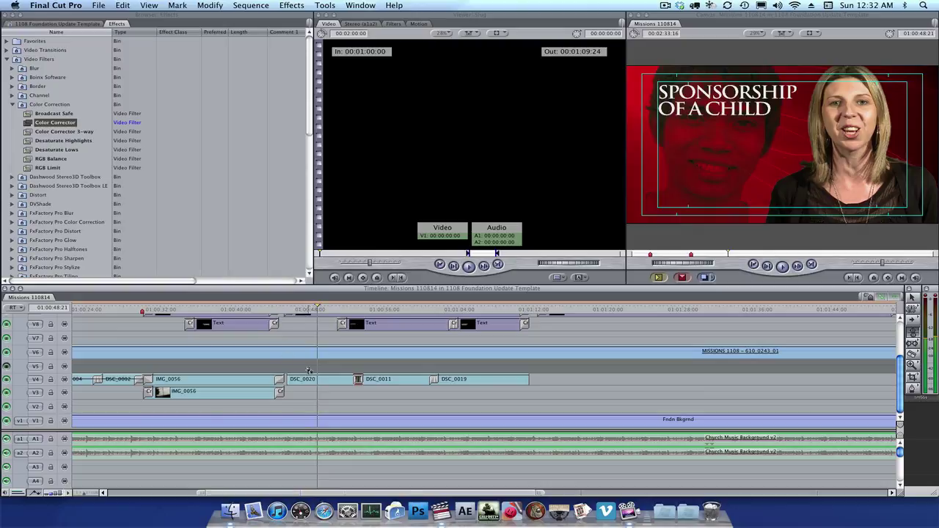
double_click(309, 380)
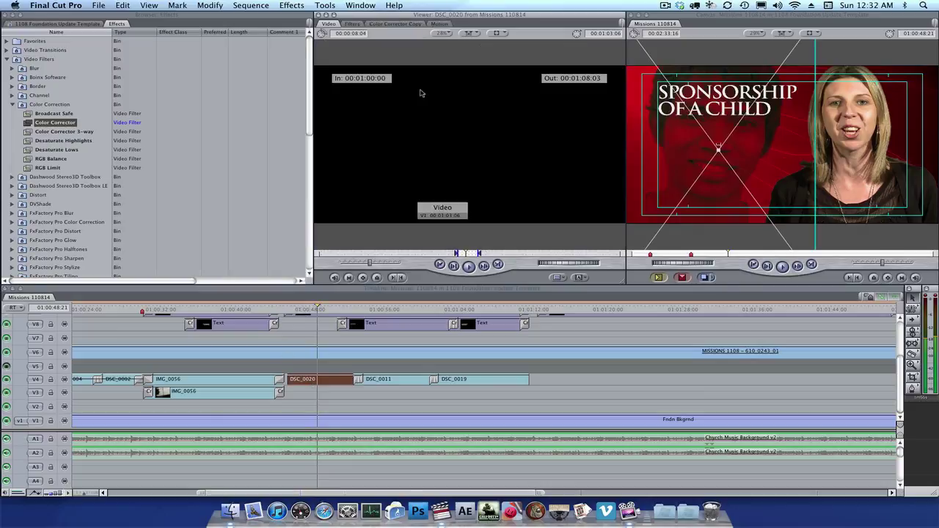
left_click(440, 25)
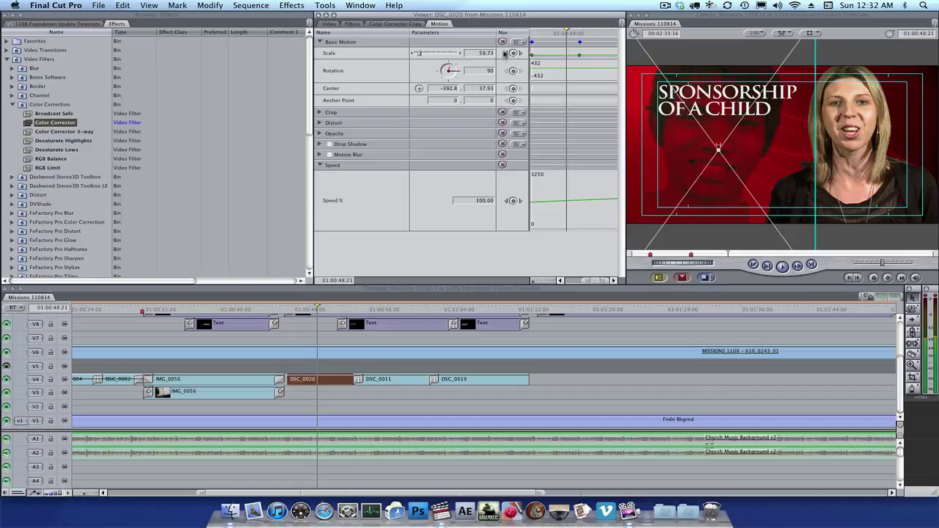
left_click(501, 41)
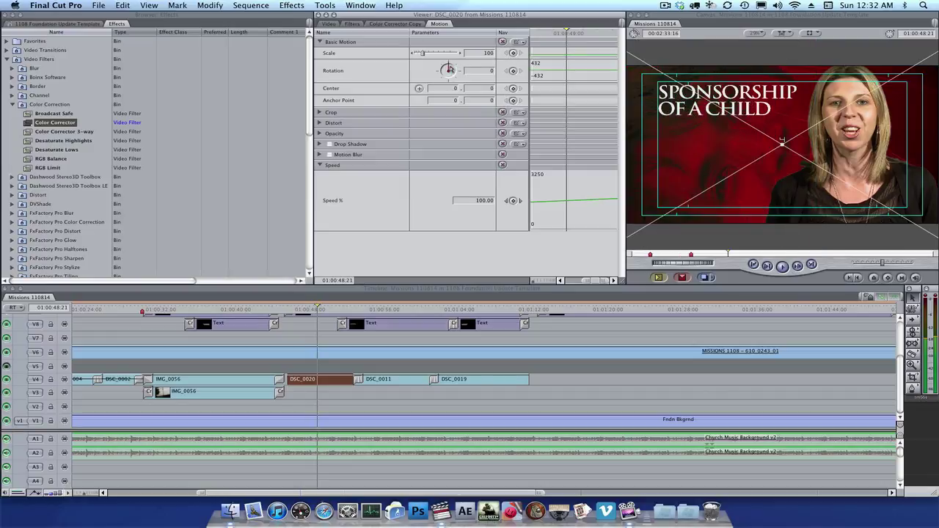
left_click_drag(449, 70, 455, 74)
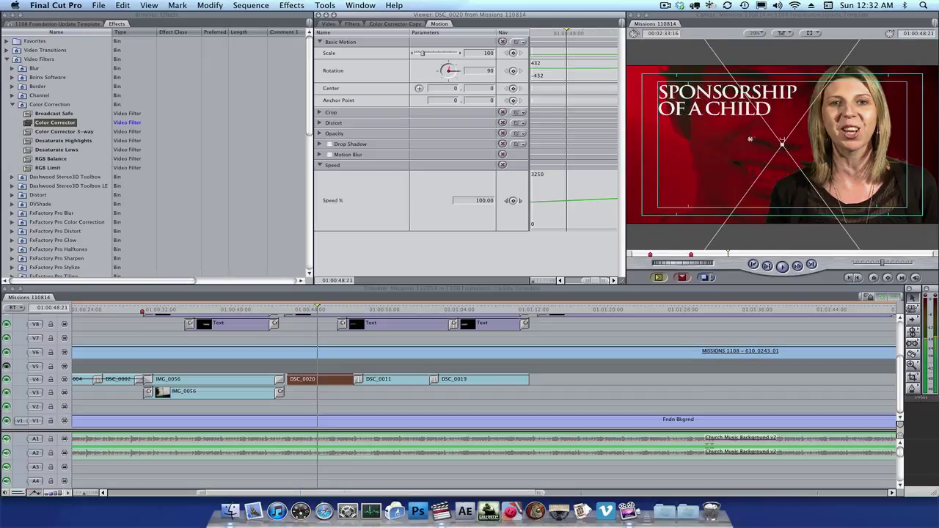
left_click_drag(750, 138, 709, 164)
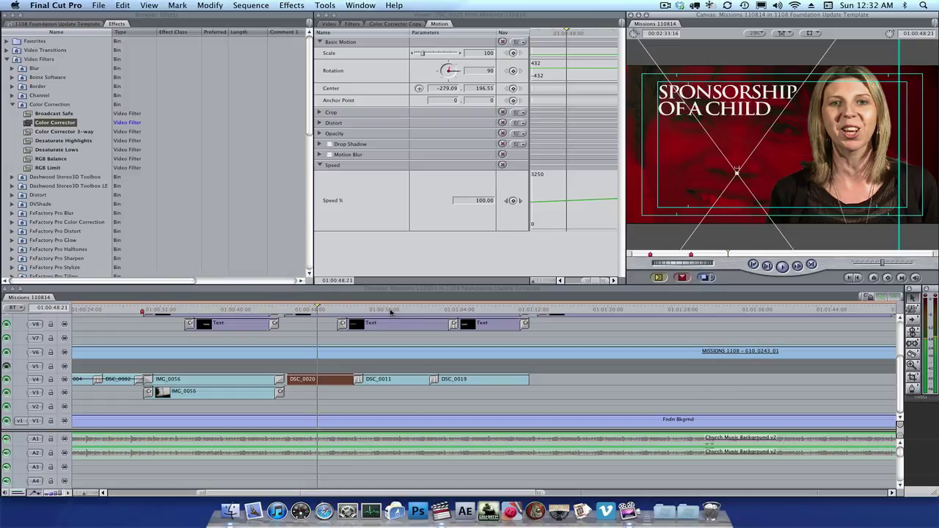
Step: Add the default video transition to the start of the DSC_0020 clip on V4
left_click(389, 310)
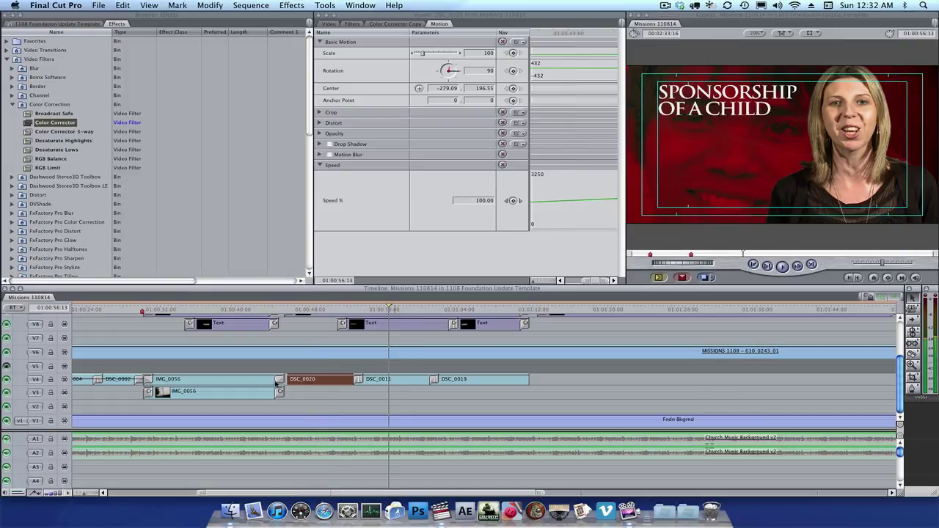
left_click(278, 383)
key("super+t")
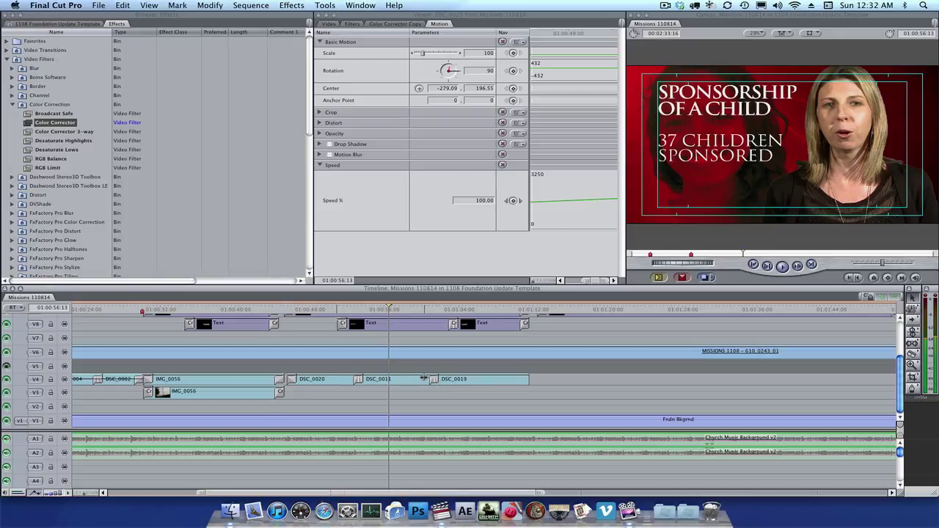
Step: Remove the scale keyframes from DSC_0011, set its scale to 83 and move its center to about -431, 231
double_click(421, 380)
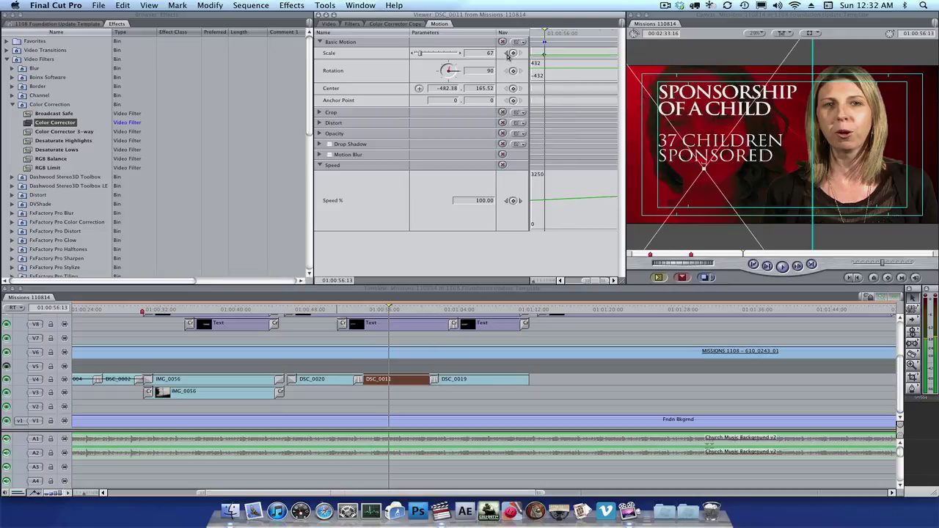
left_click(507, 53)
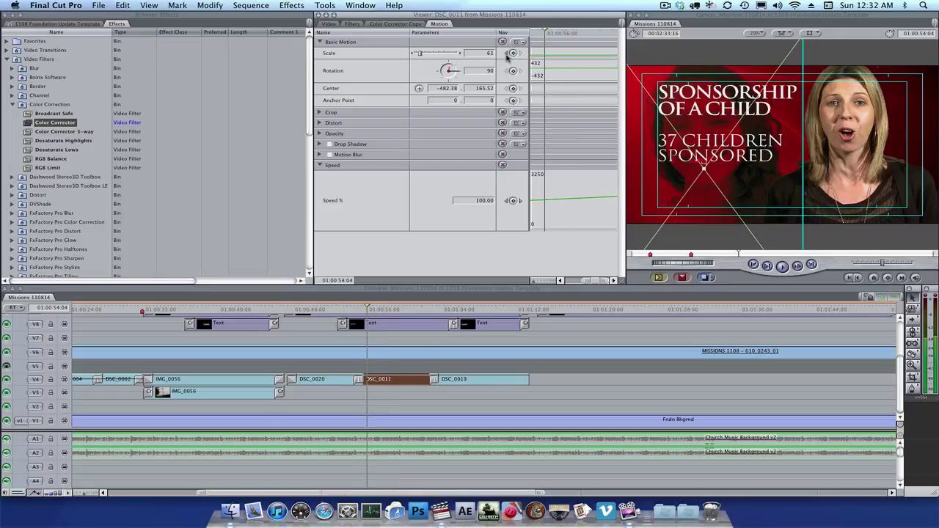
left_click(507, 53)
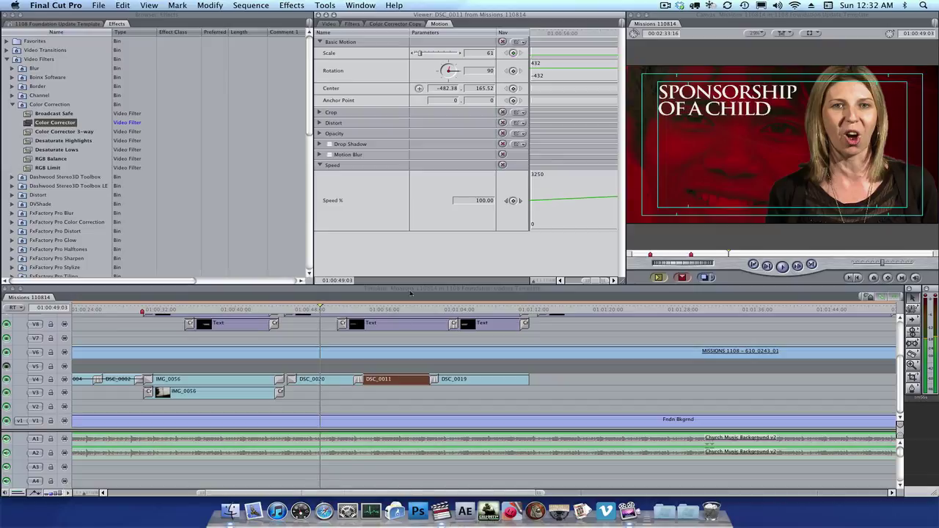
left_click(401, 308)
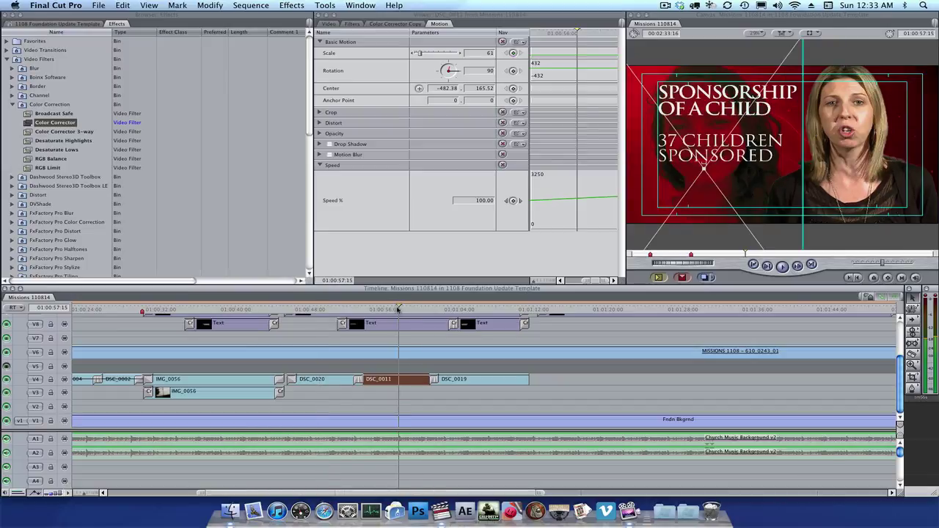
left_click(426, 54)
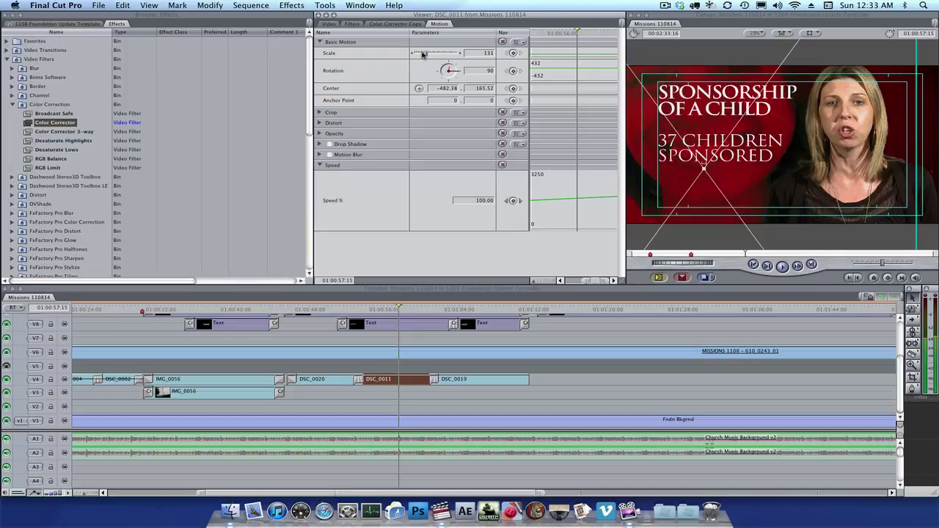
left_click(423, 54)
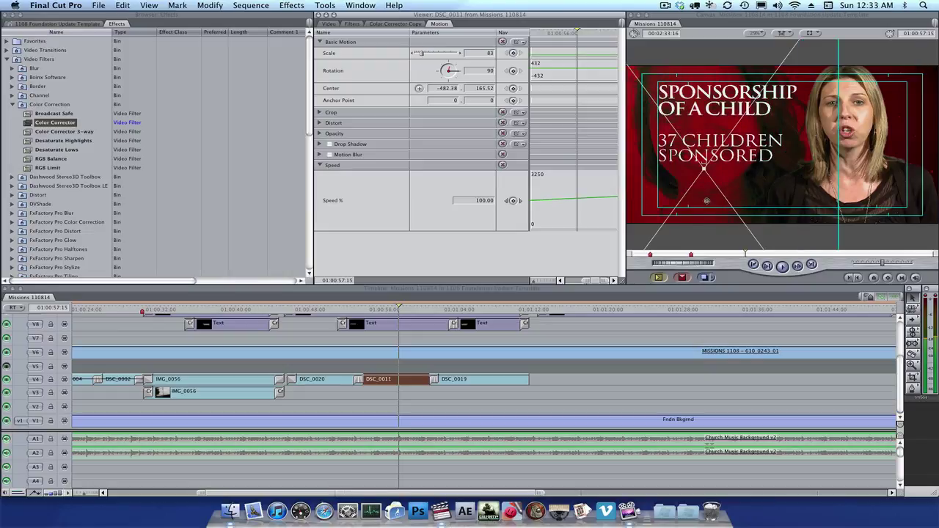
left_click_drag(705, 197, 749, 190)
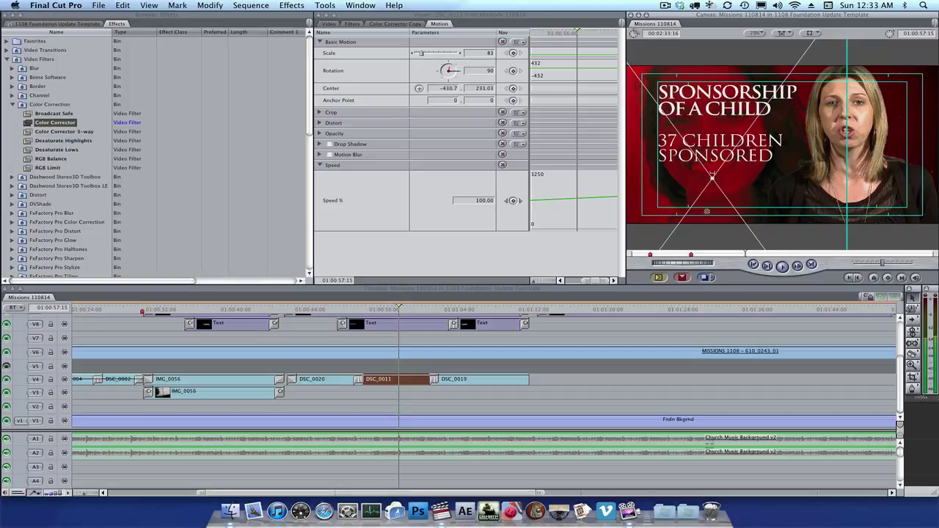
Step: Remove the scale keyframes from DSC_0019, set its scale to 83 and move its center to about -420, -48
left_click(474, 305)
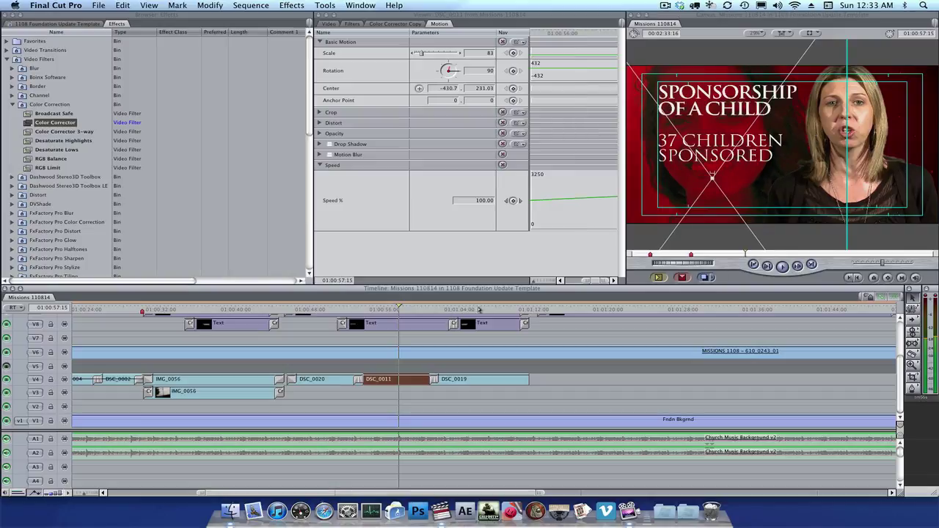
left_click(477, 309)
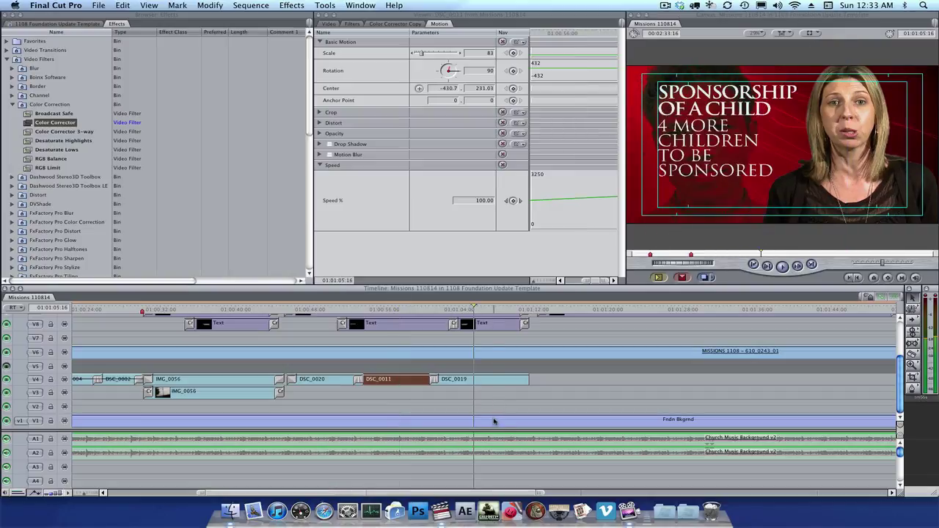
left_click(479, 381)
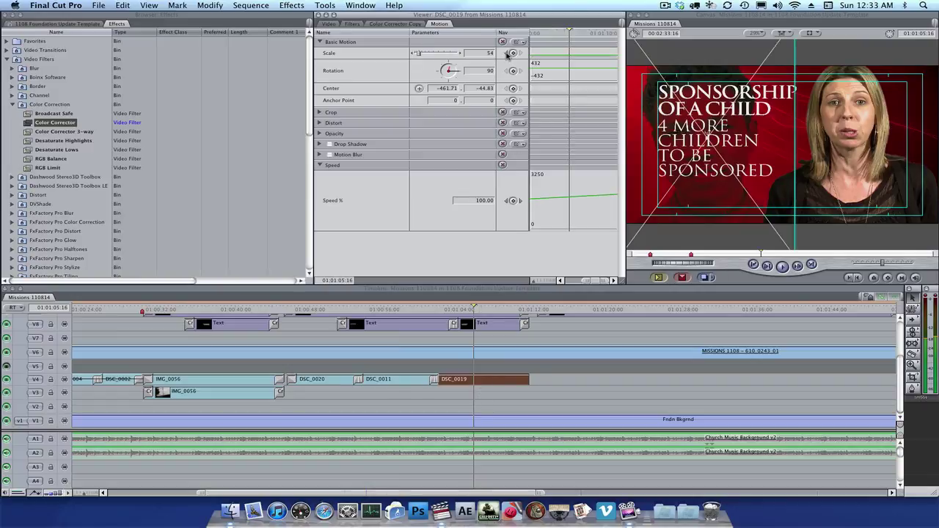
left_click(509, 54)
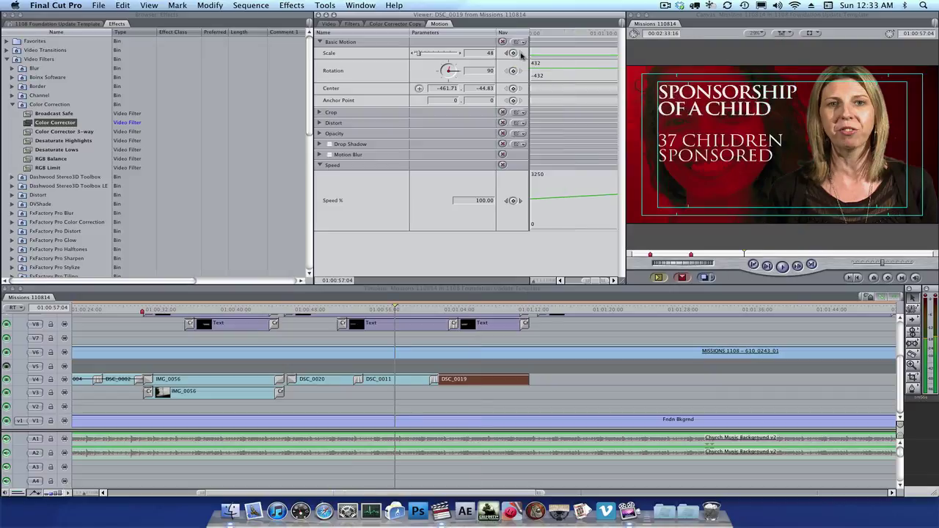
left_click(512, 55)
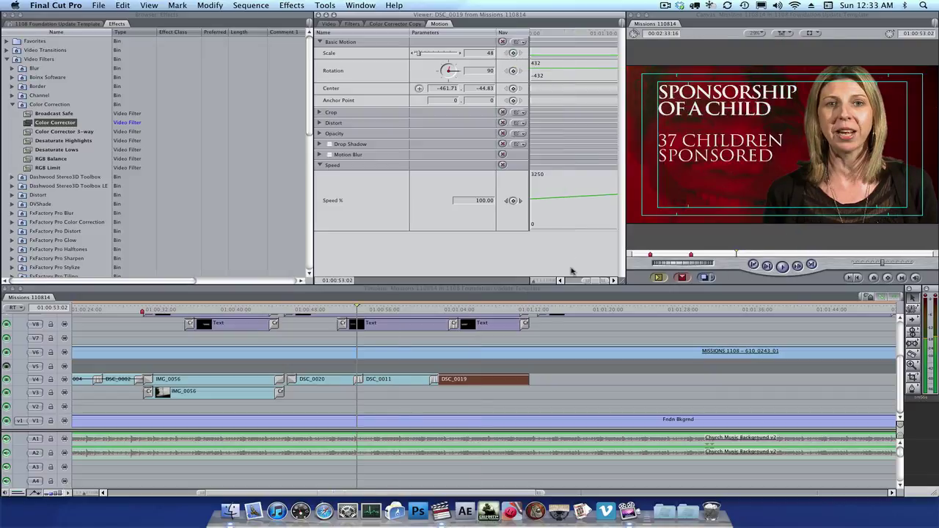
left_click(488, 309)
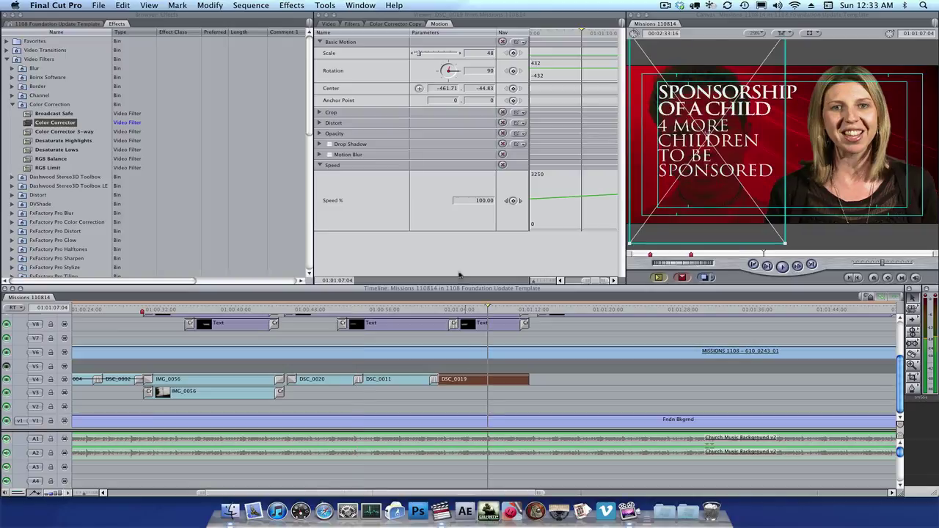
left_click(429, 53)
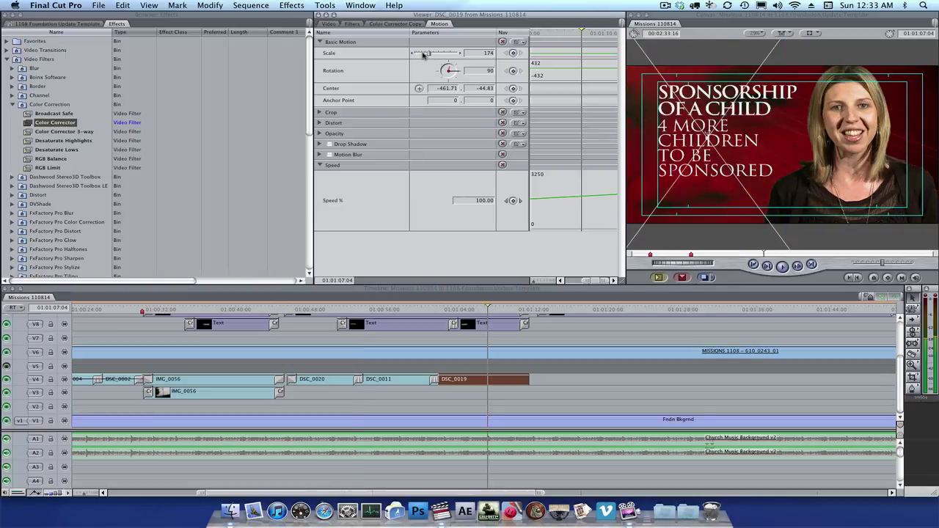
left_click(423, 54)
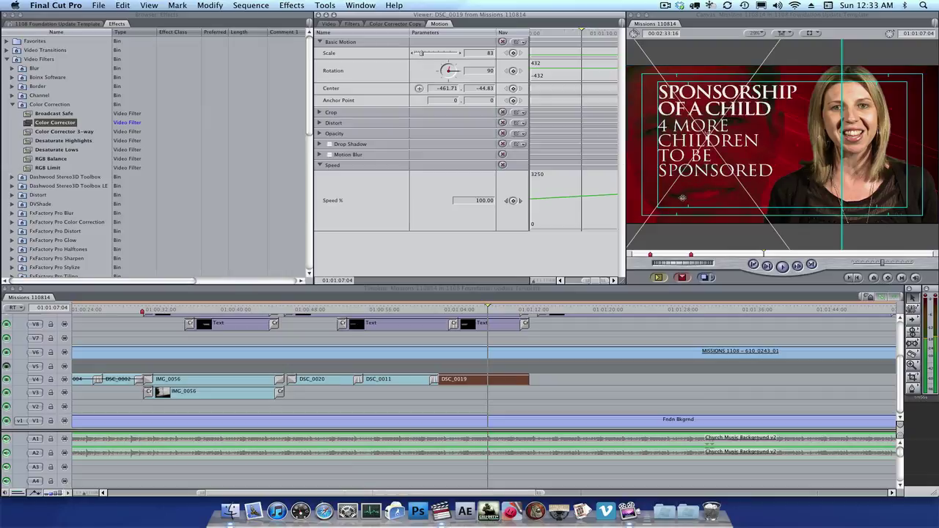
left_click_drag(688, 201, 698, 200)
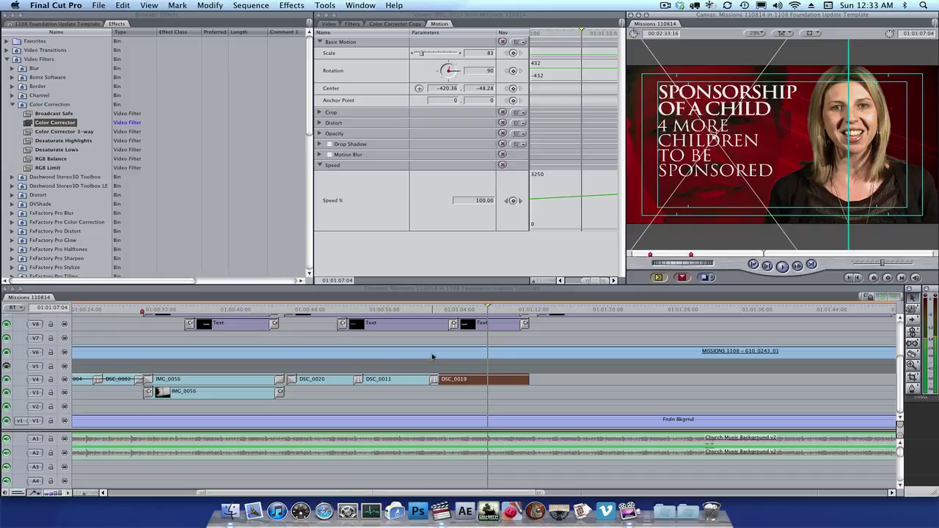
Step: Add the default video transition to the end of DSC_0019, and start and cancel a render of the sequence
left_click(535, 380)
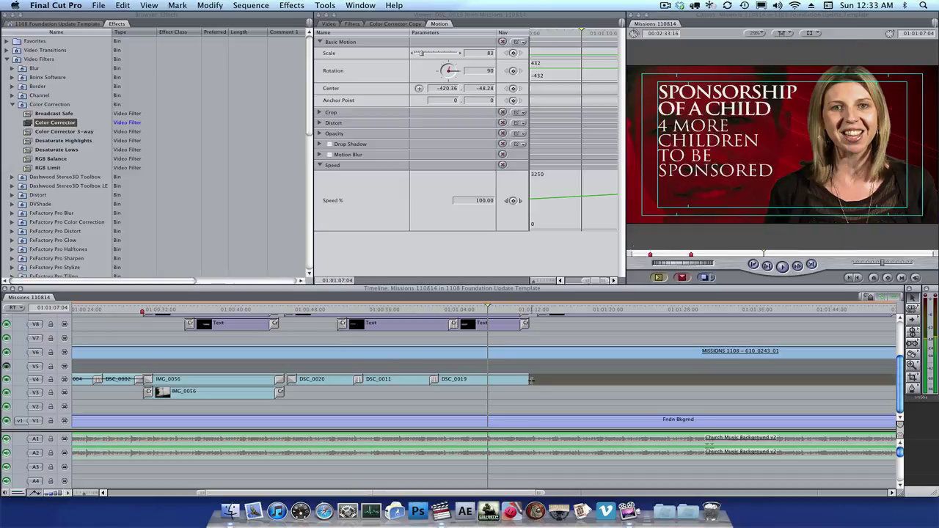
key("alt+r")
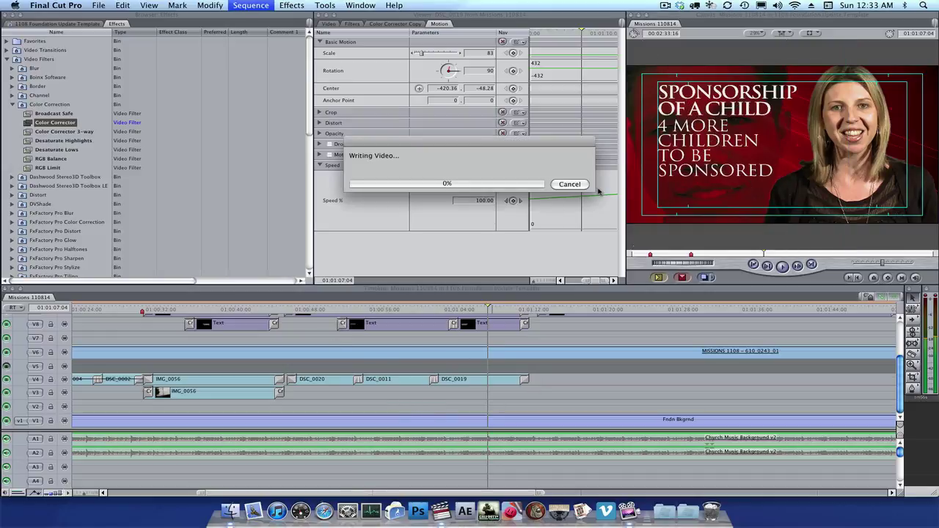
left_click(567, 184)
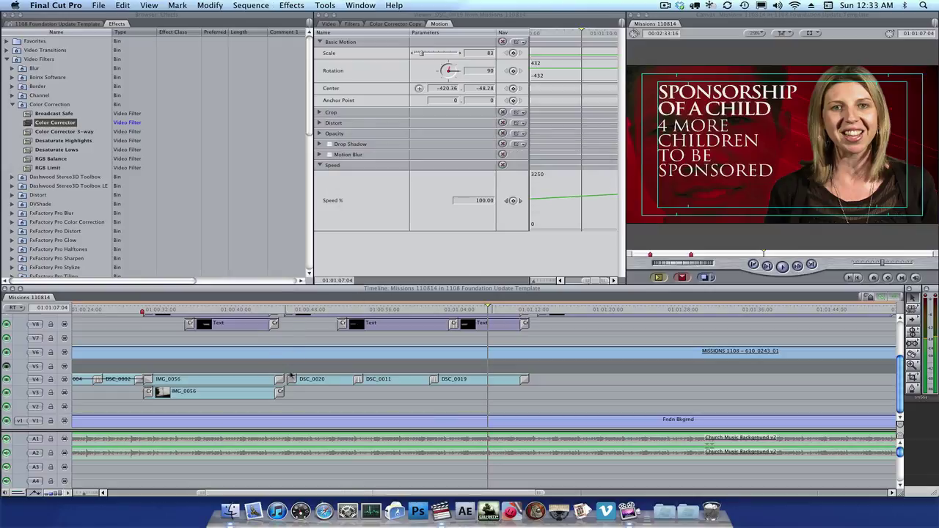
Step: Play the sequence from 01:00:45:07 through the child sponsorship section to review the new background photos
left_click(285, 309)
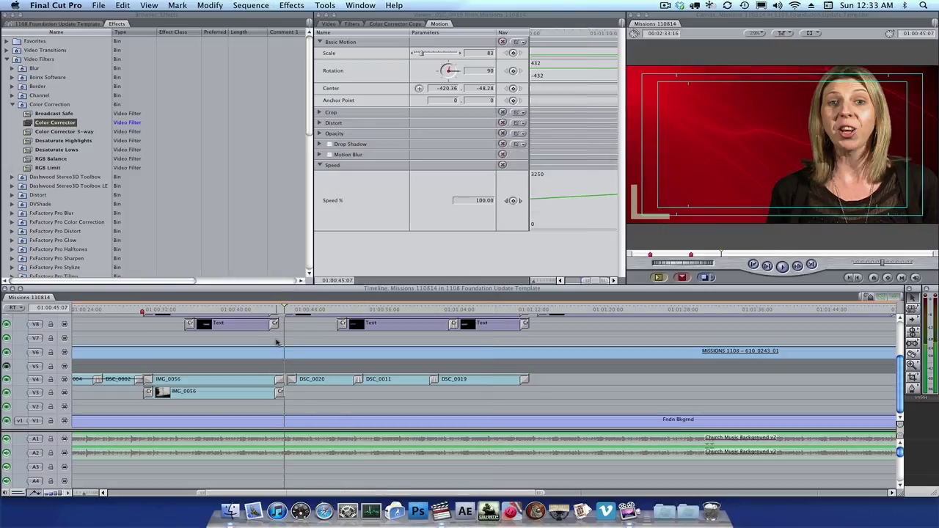
key("space")
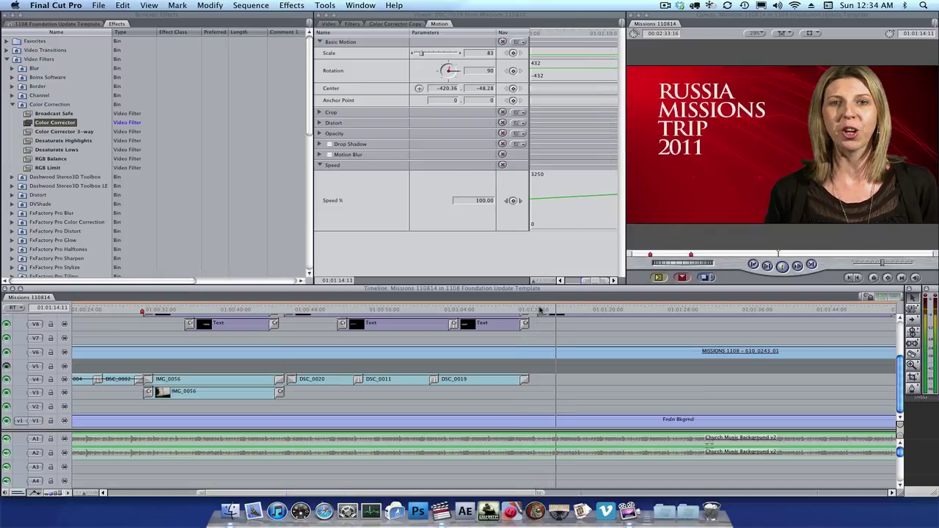
Step: Stop playback and move the playhead to 01:02:02:12, within the West Timor Noodle Making Micro Business title
key("space")
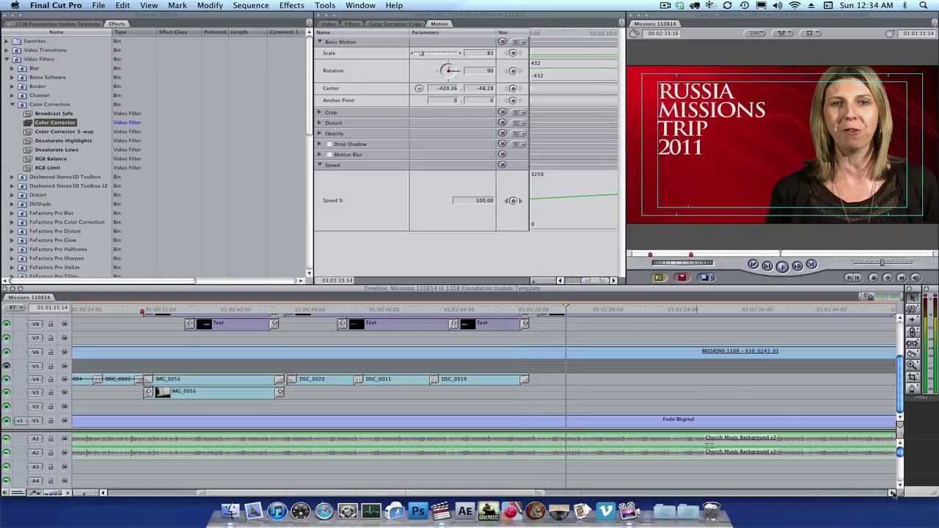
left_click(892, 492)
left_click(893, 492)
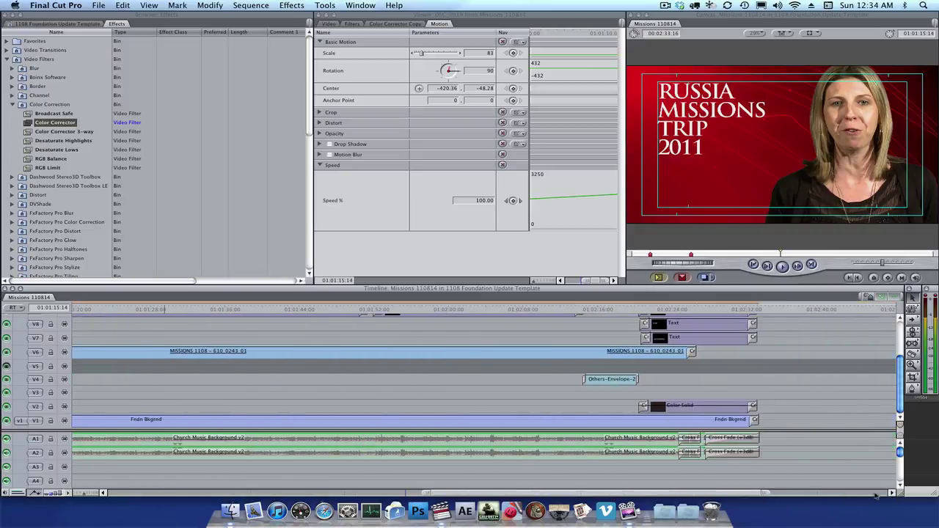
left_click(374, 310)
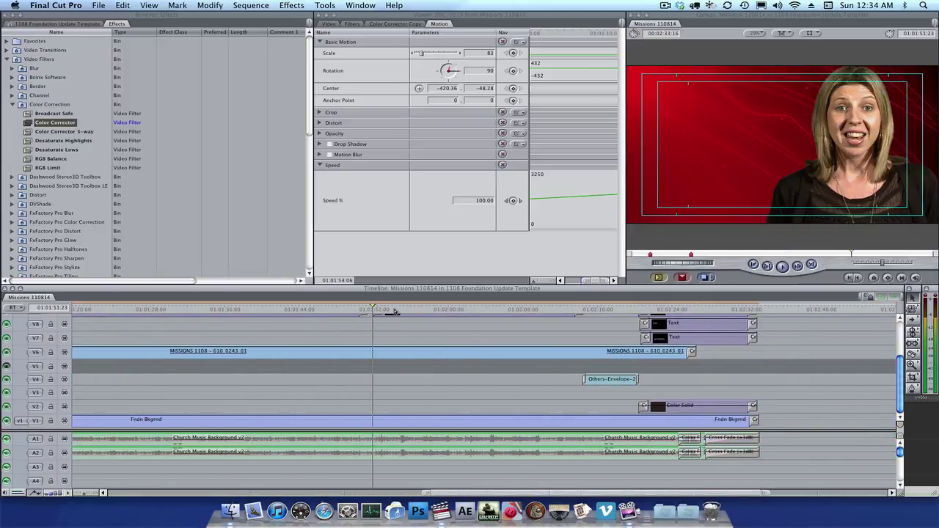
left_click(436, 309)
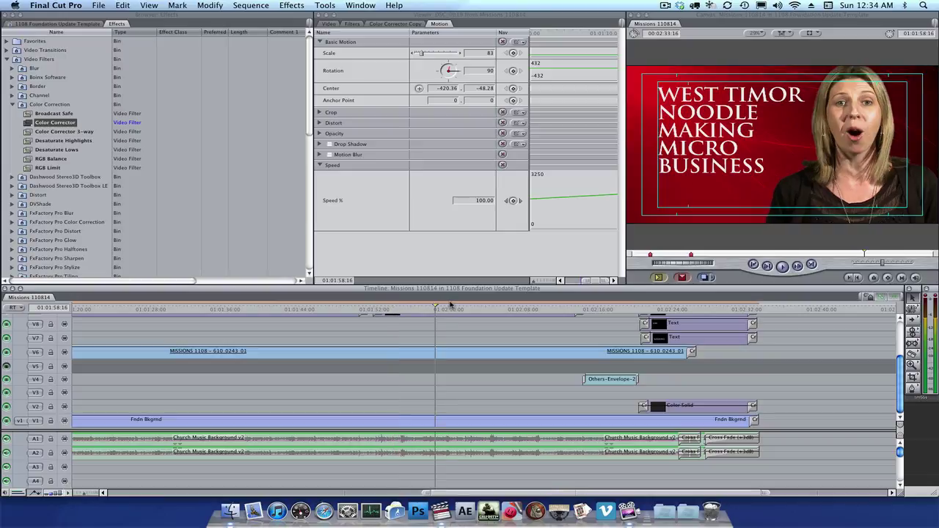
left_click(471, 309)
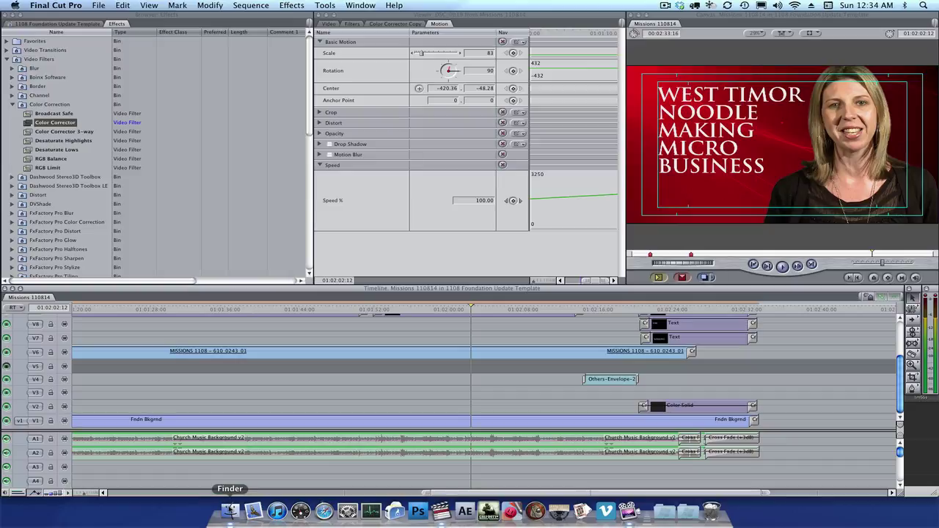
Step: Start importing media files into the project and browse to the Coastlife Projects folder
left_click(103, 5)
mouse_move(137, 156)
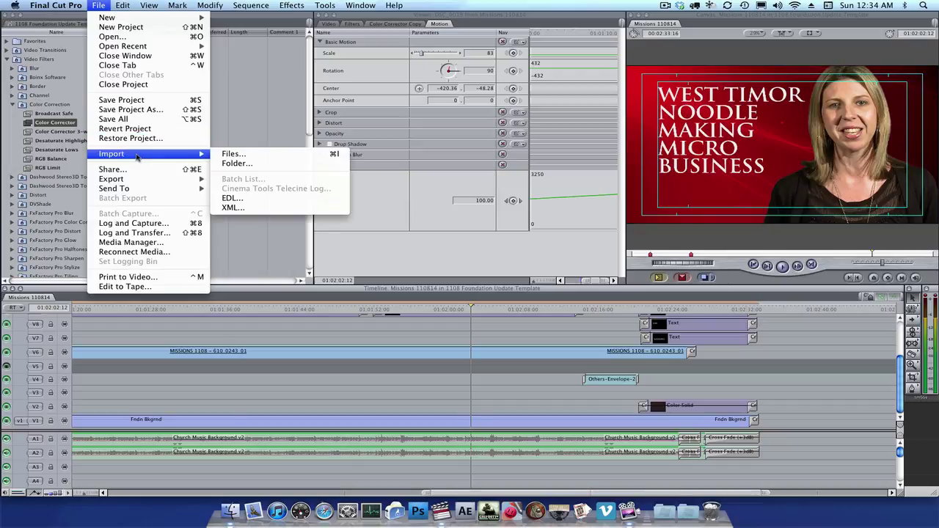
left_click(232, 155)
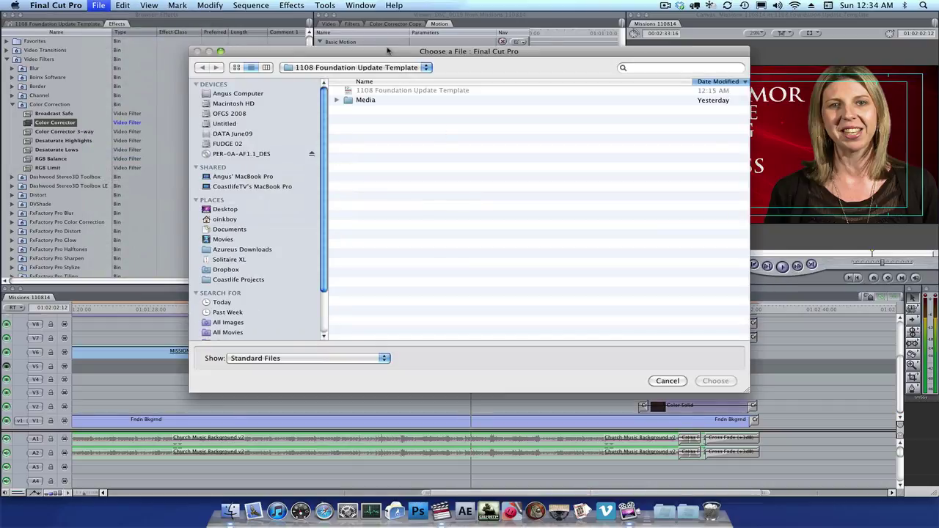
left_click(356, 67)
left_click(360, 95)
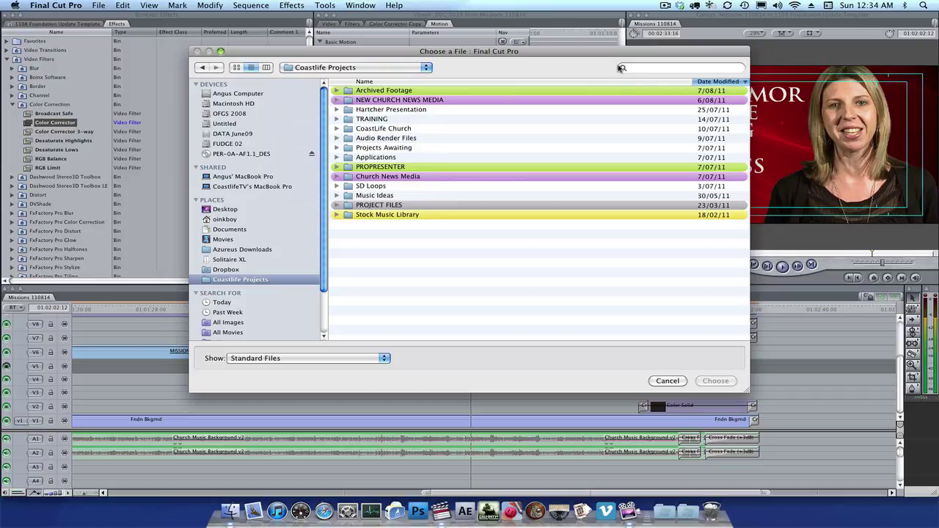
Step: Check the AD COMPONENTS folder inside NEW CHURCH NEWS MEDIA and return to the Coastlife Projects folder
left_click(353, 101)
double_click(353, 101)
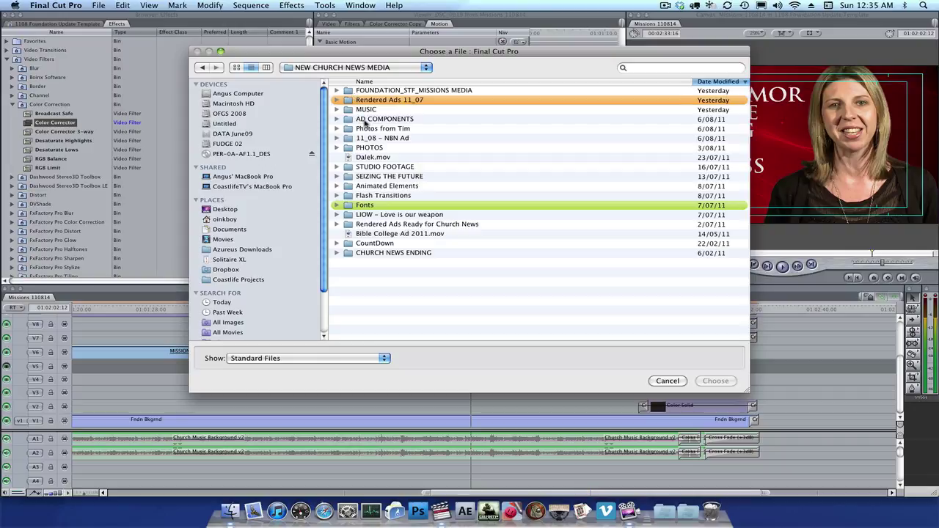
double_click(363, 121)
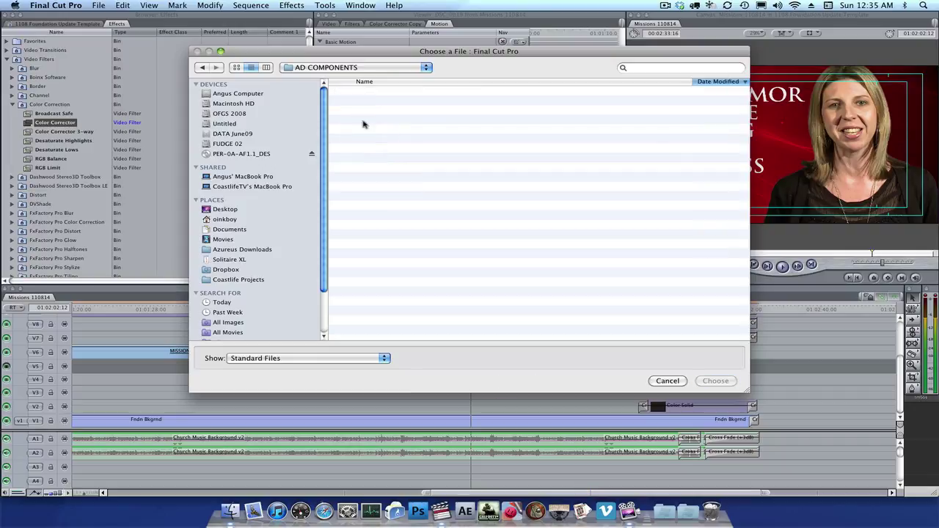
left_click(323, 68)
left_click(320, 88)
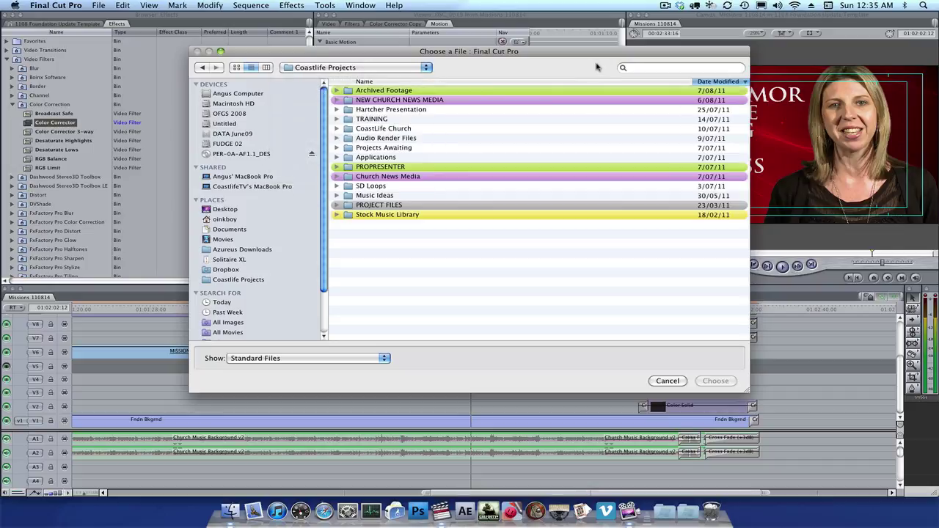
Step: Search the Coastlife Projects folder for "indo" and look through the results for a suitable photo
left_click(644, 67)
type("l")
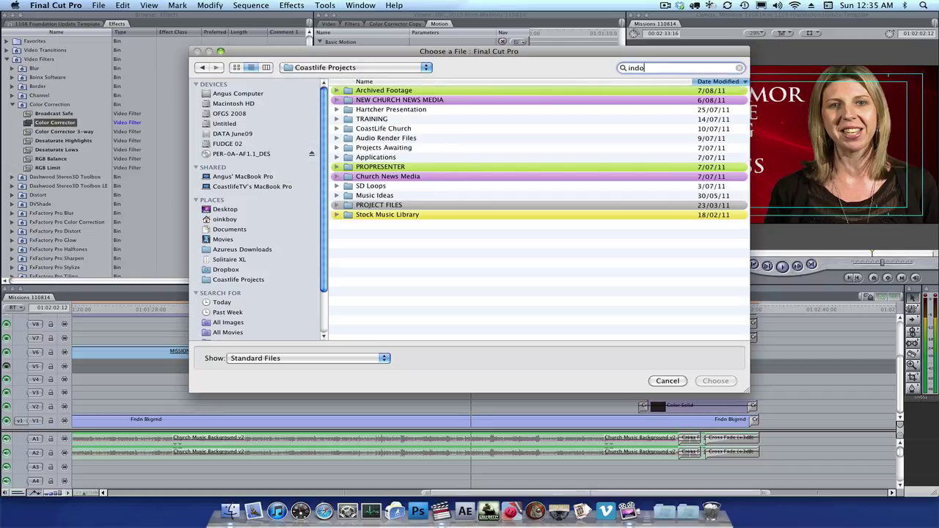
left_click(475, 86)
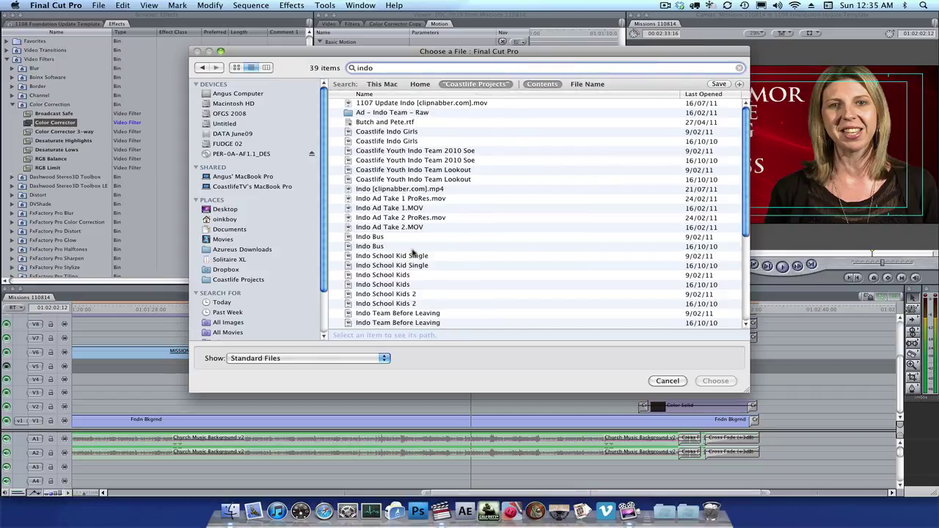
scroll(422, 231, "down", 5)
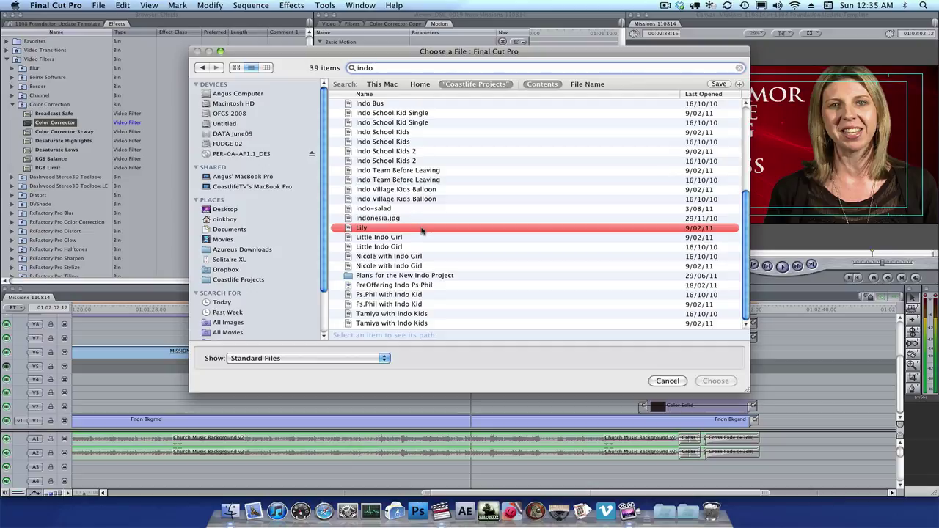
scroll(421, 231, "up", 5)
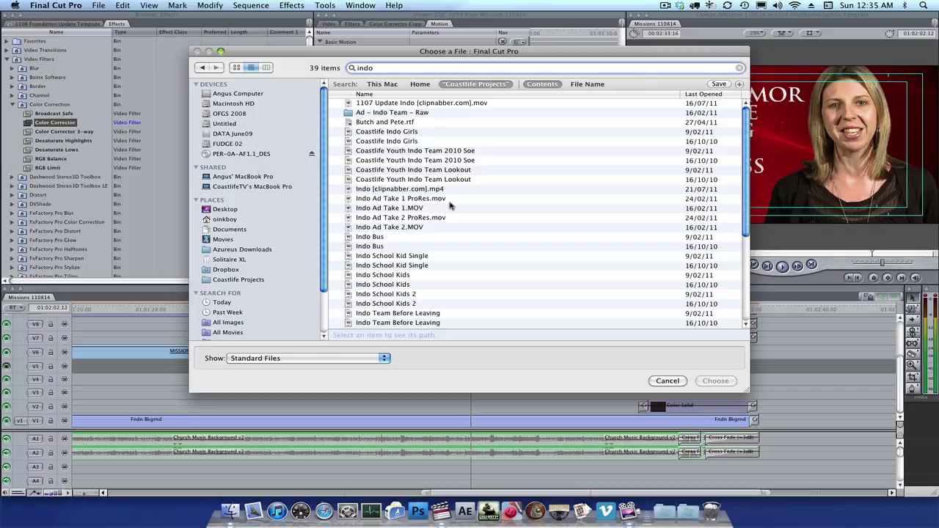
scroll(450, 205, "down", 5)
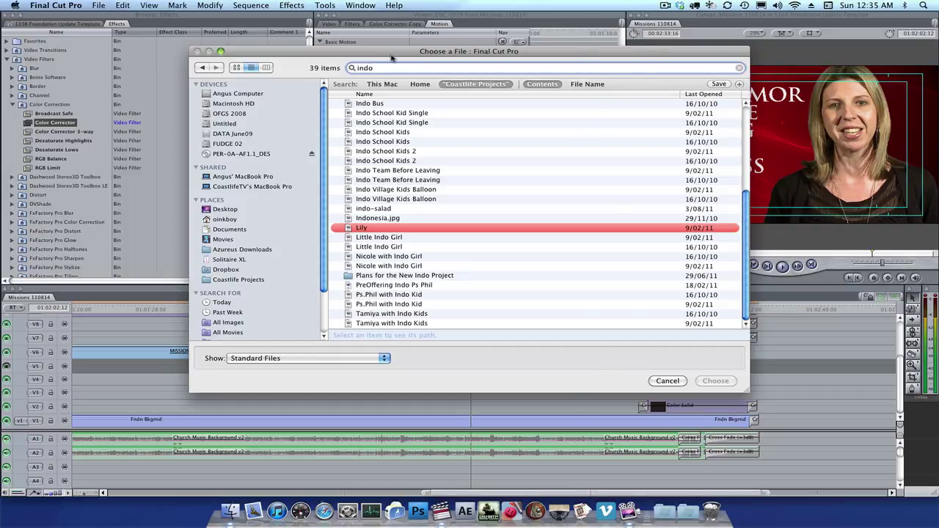
Step: Search Coastlife Projects for ".jpg" instead, limited to files last modified within the last 2 weeks
left_click_drag(381, 69, 342, 67)
type(".jpg")
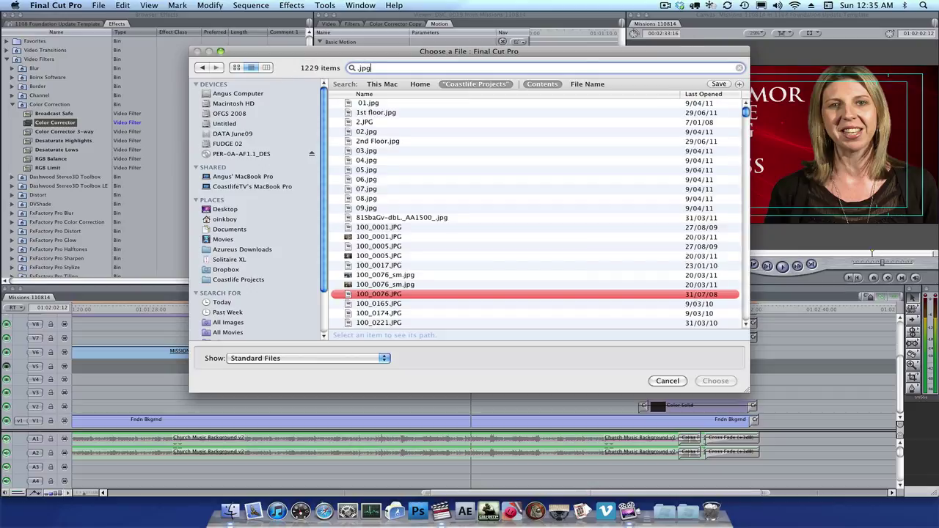
left_click(739, 85)
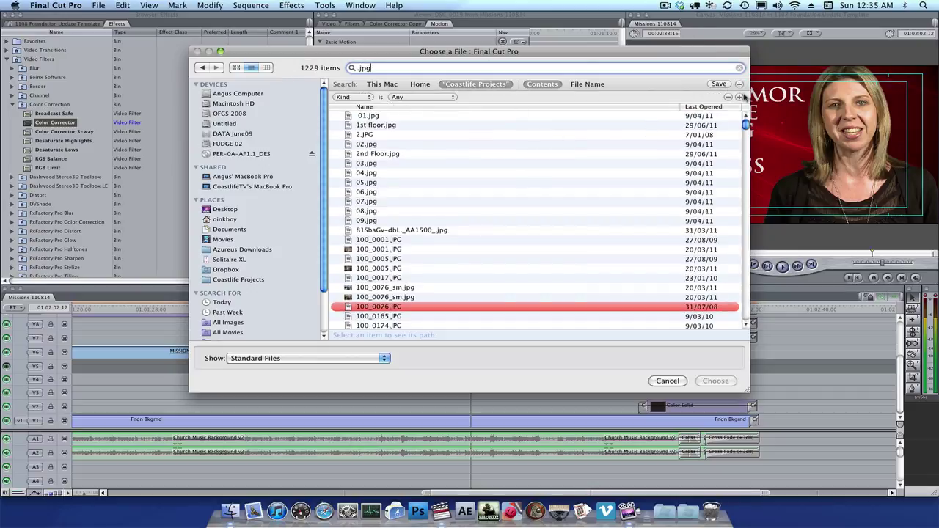
left_click(345, 96)
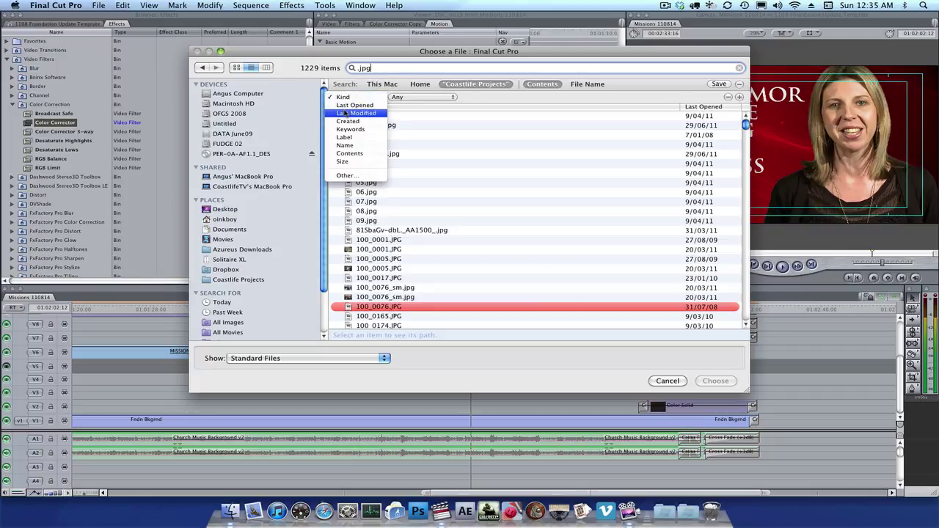
left_click(346, 113)
left_click(442, 98)
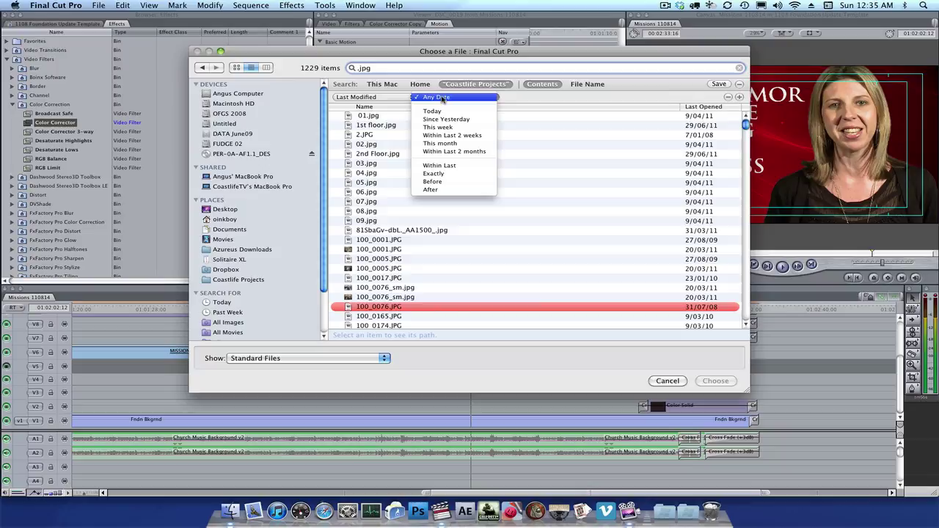
left_click(452, 136)
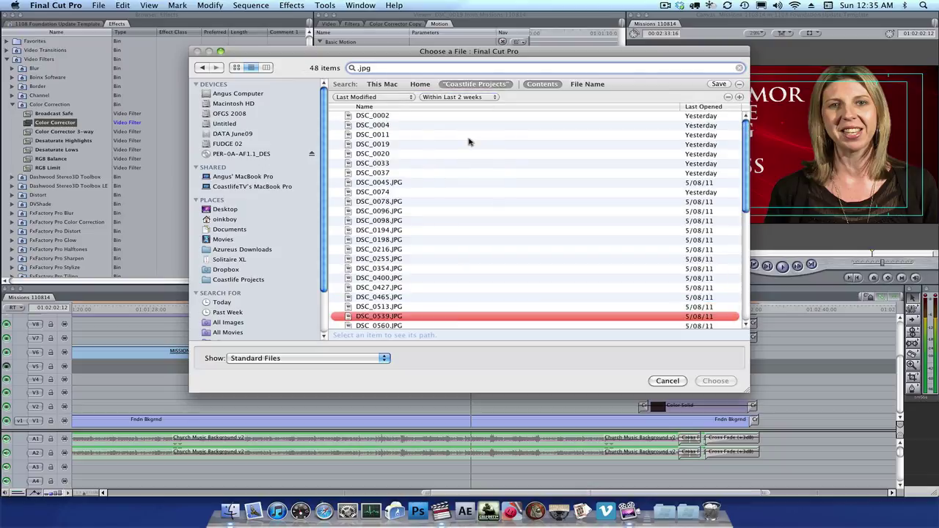
Step: Preview the found photos from DSC_0004 through DSC_0216.JPG, looking for one that suits the noodle making title
left_click(370, 128)
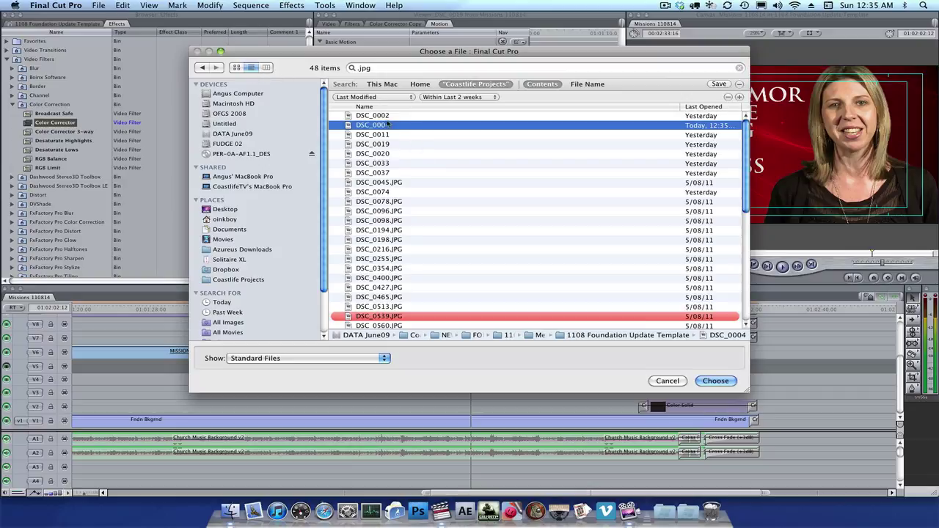
key("space")
key("space")
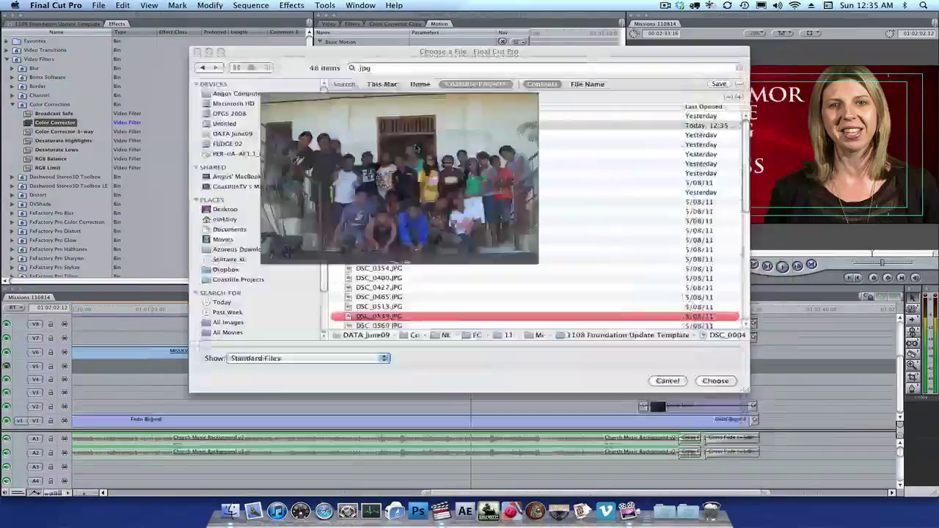
left_click(399, 146)
key("space")
key("Down")
key("Down")
key("Down")
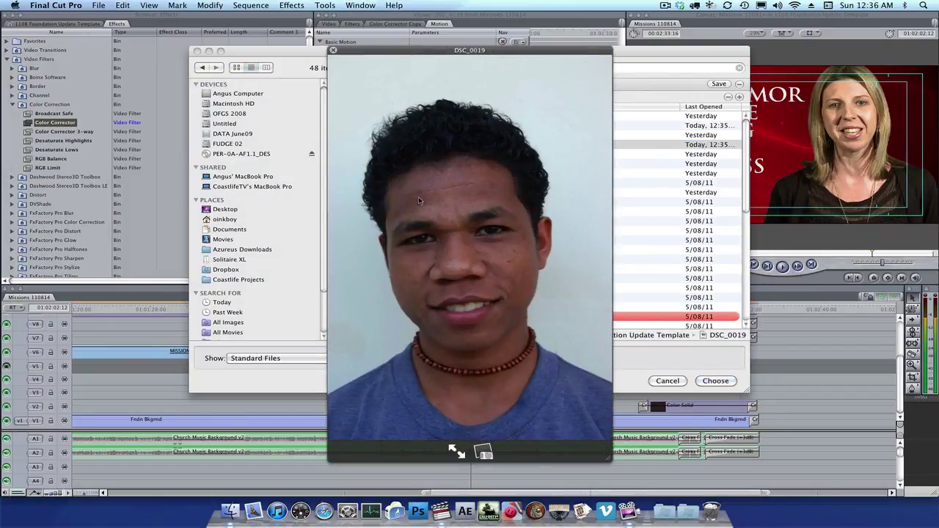
key("Down")
key("Down")
key("Down")
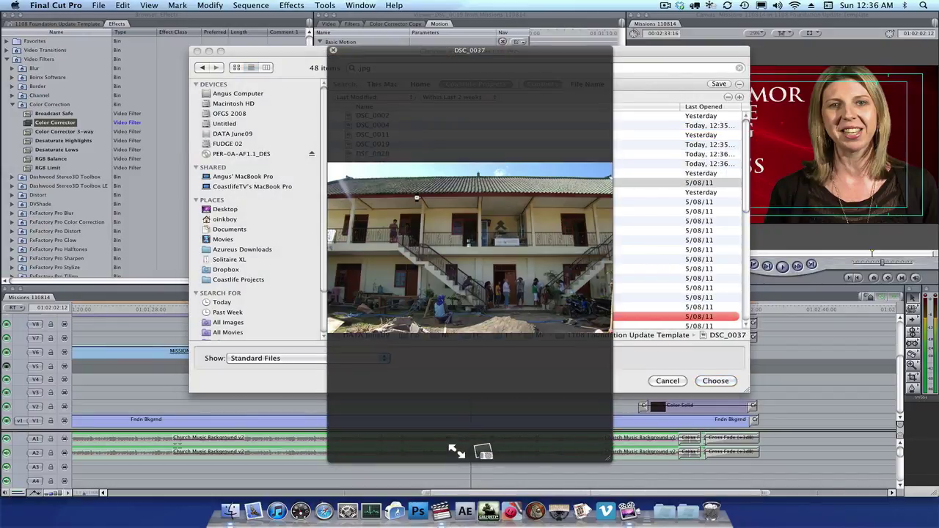
key("Down")
key("Down")
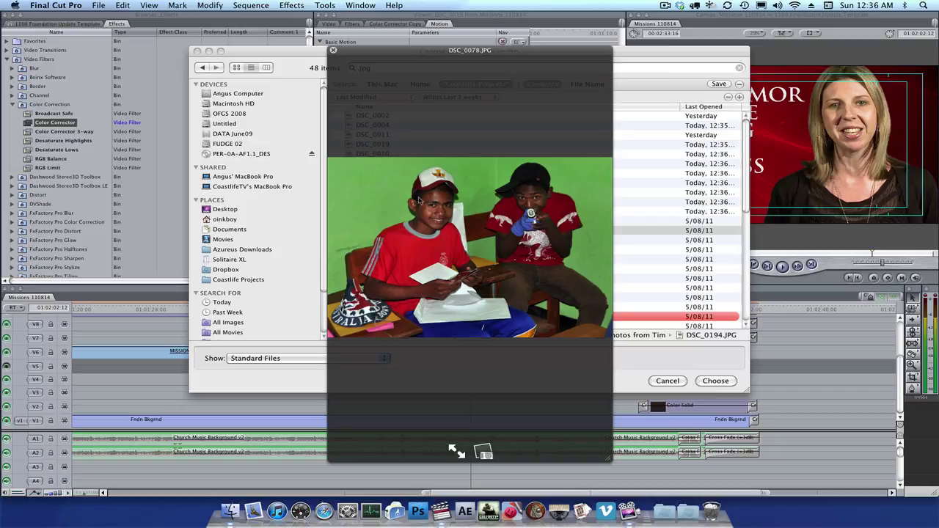
key("space")
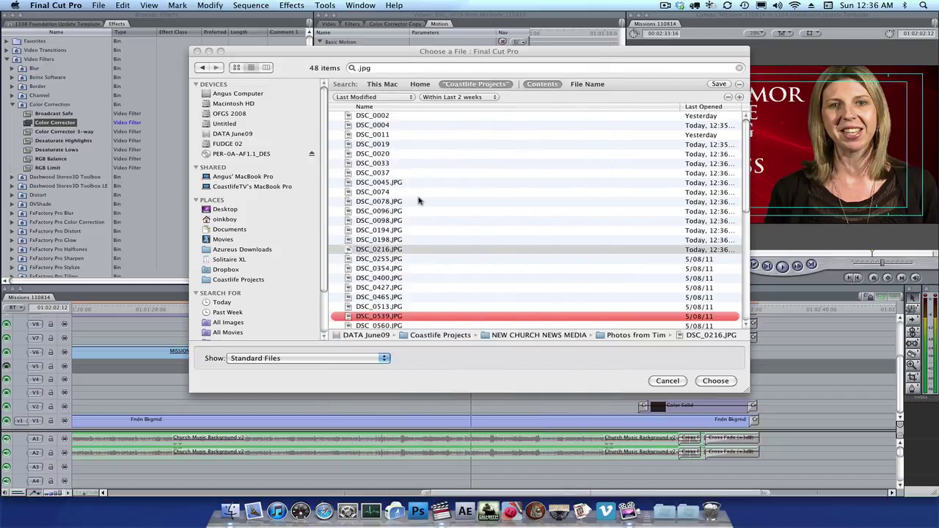
Step: Preview photos near the end of the results, including DSC_9806.JPG, indo-salad, img_0057, P1030273 and P1030276.JPG
scroll(408, 216, "down", 10)
left_click(382, 228)
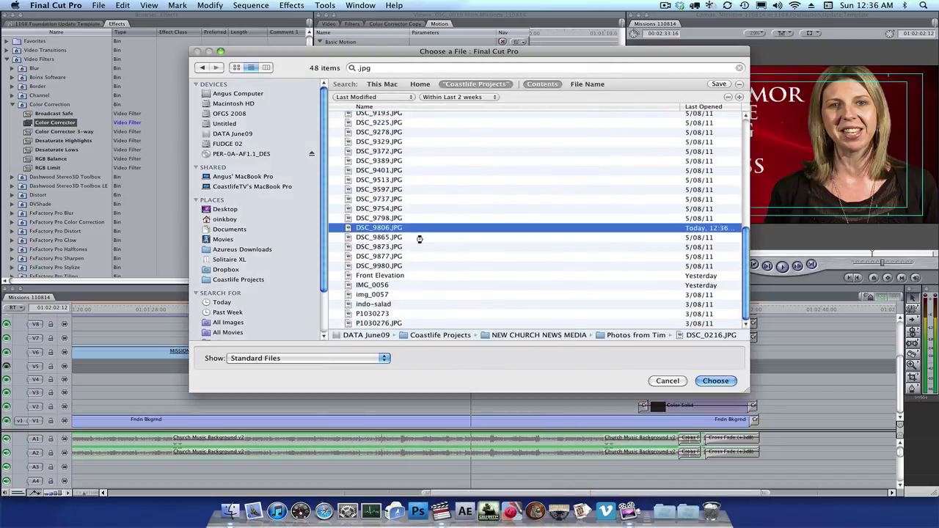
key("space")
key("space")
left_click(377, 305)
key("space")
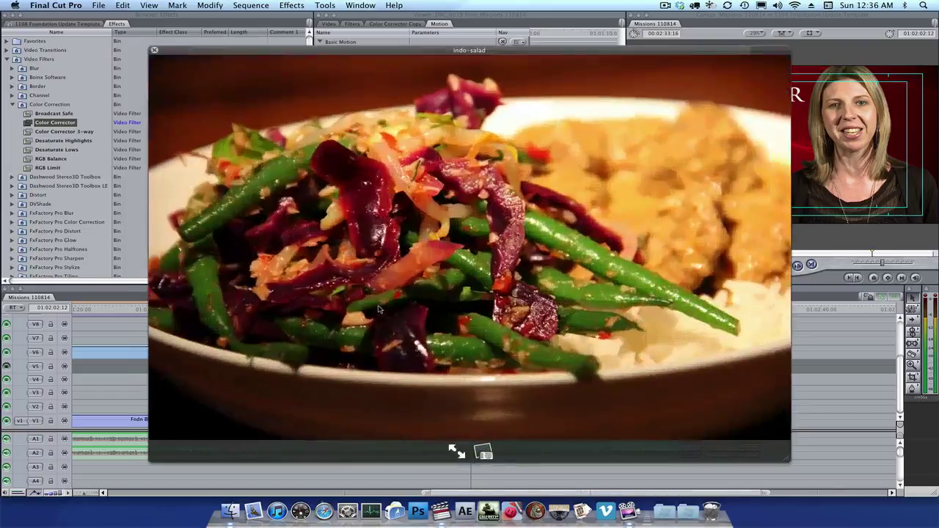
key("Up")
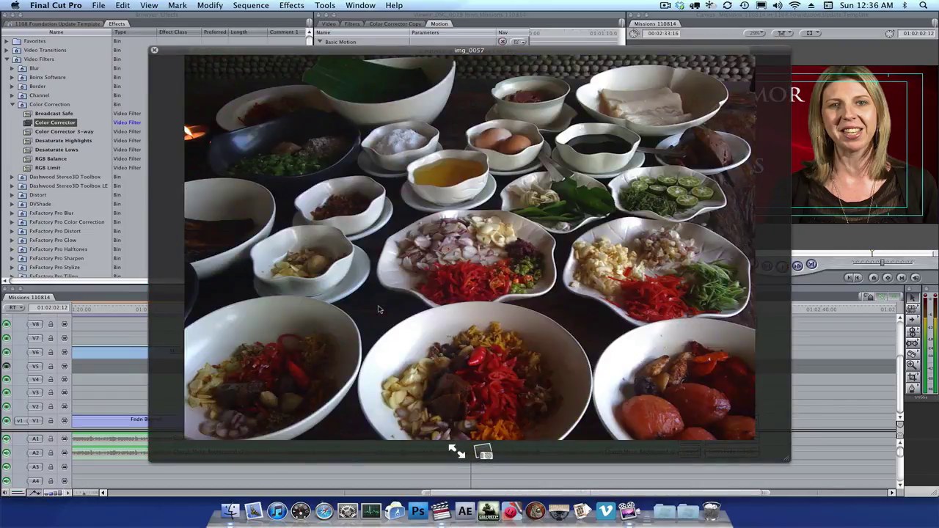
key("Up")
key("Down")
key("Down")
key("Down")
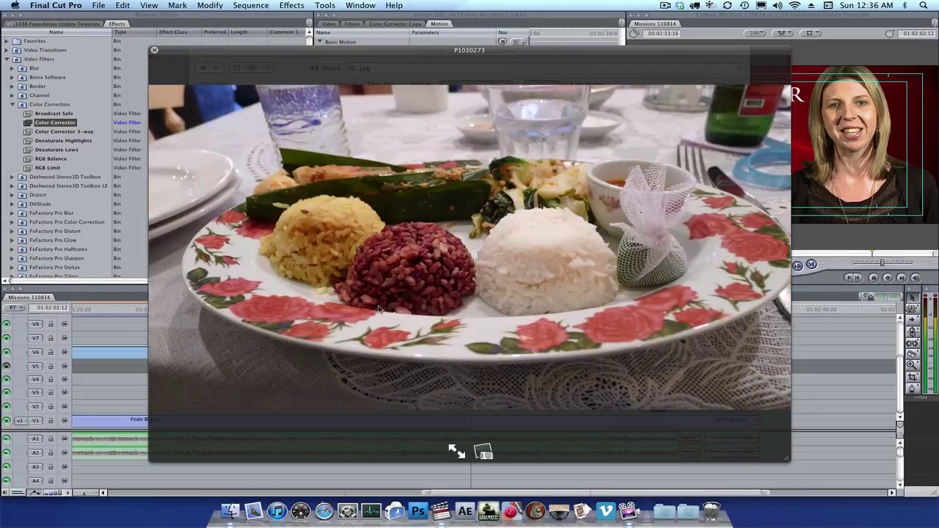
key("Down")
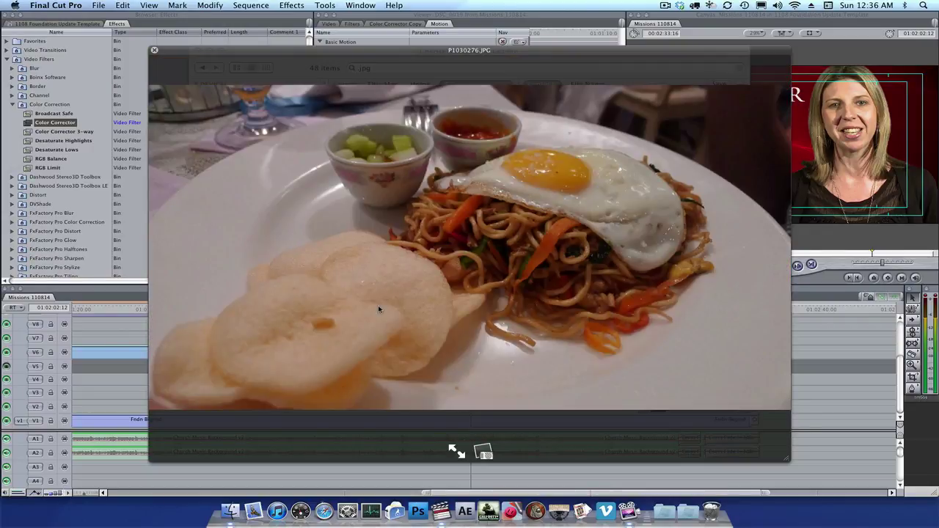
key("space")
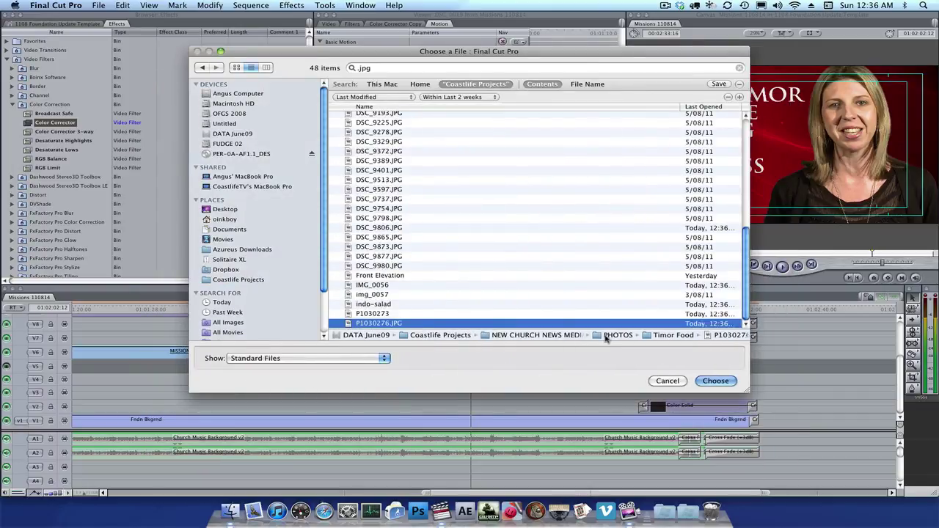
Step: Open the Timor Food folder and preview its photos, including P1030276.JPG, img_0057 and soto-ayam-3.jpg
double_click(627, 335)
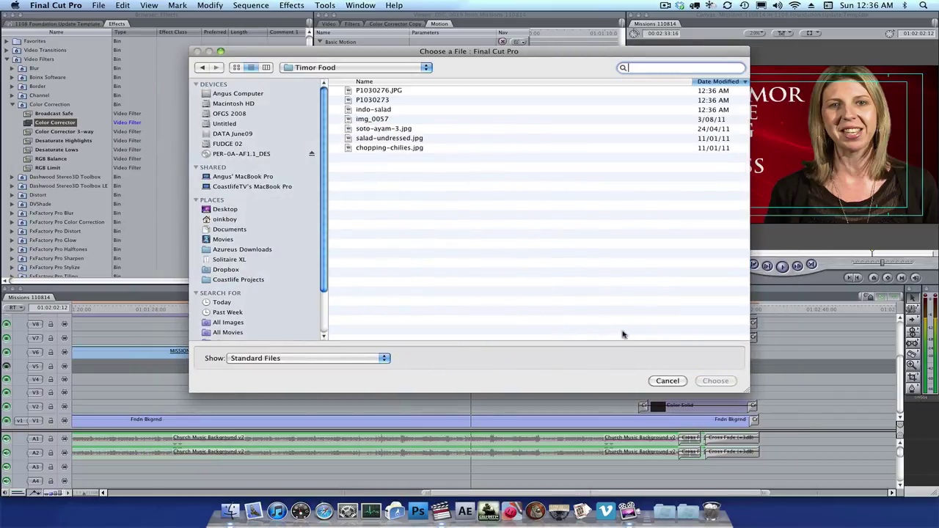
left_click(486, 101)
key("space")
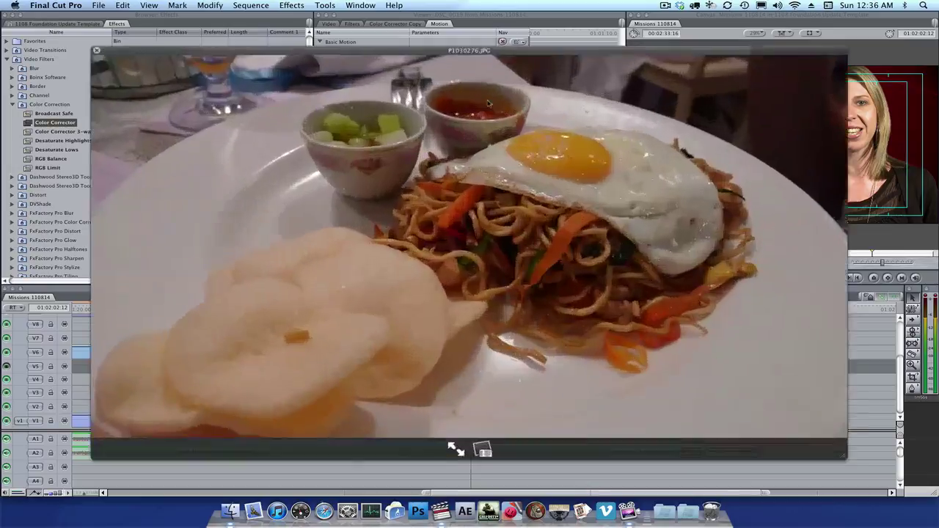
key("Down")
key("Down")
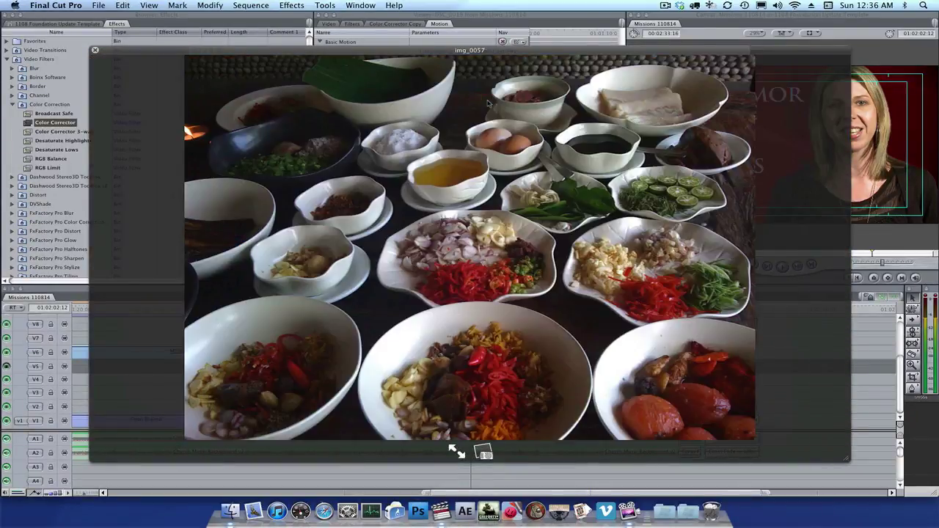
key("Down")
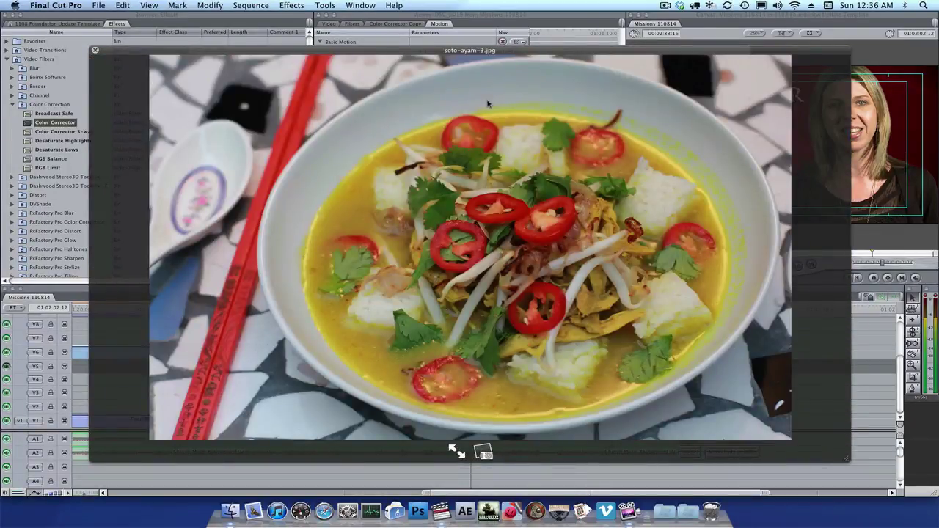
key("Down")
key("space")
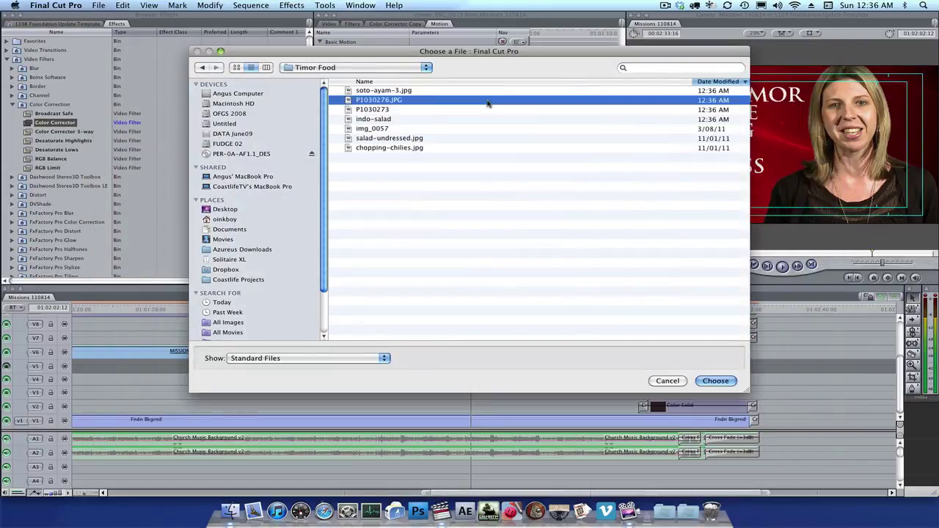
Step: Compare the Timor Food photos again, previewing P1030273, img_0057, P1030276.JPG and salad-undressed.jpg
key("space")
key("Down")
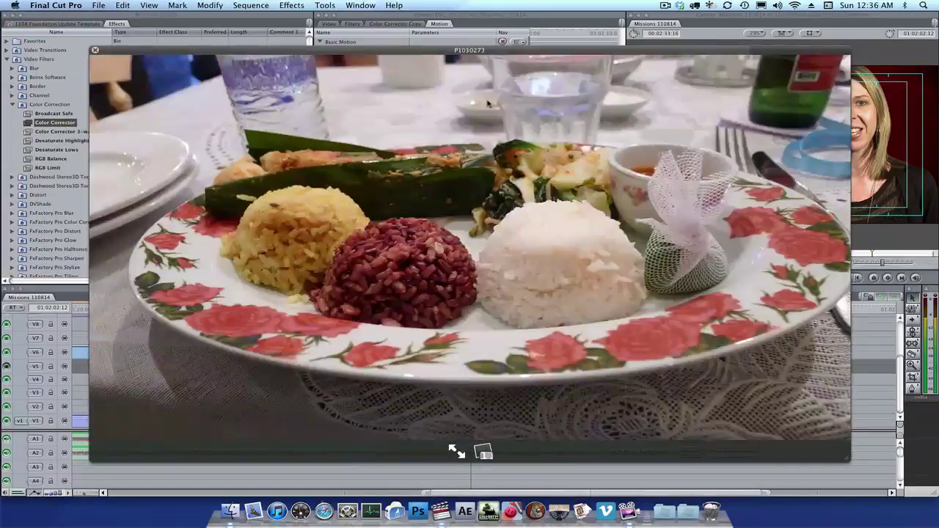
key("Down")
key("Down")
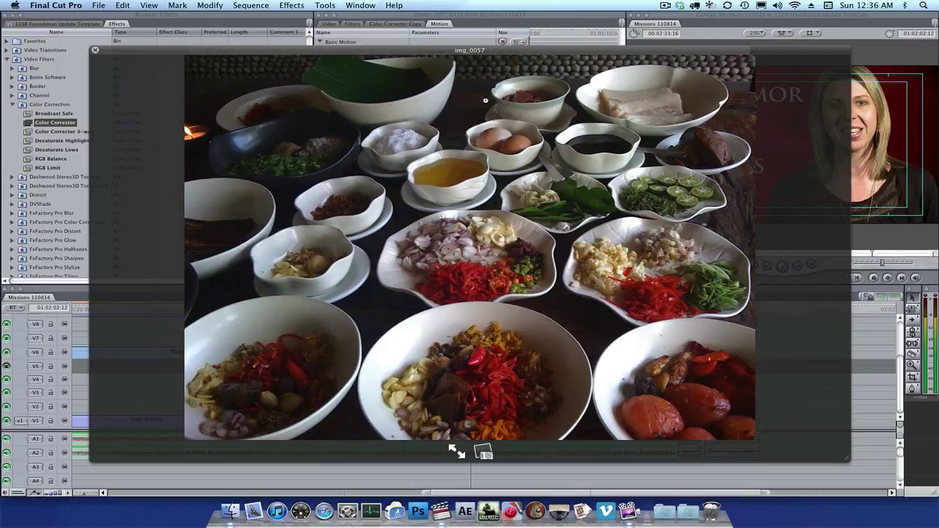
key("Down")
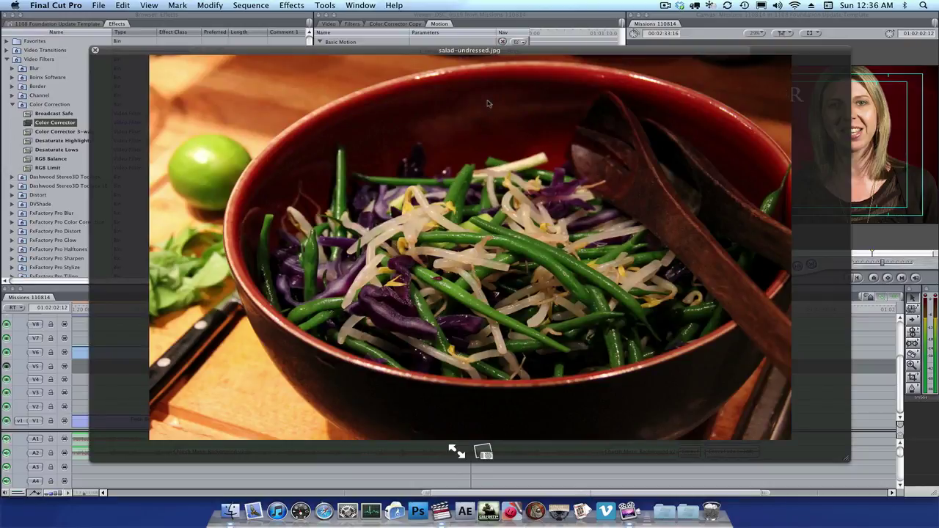
key("Down")
key("Down")
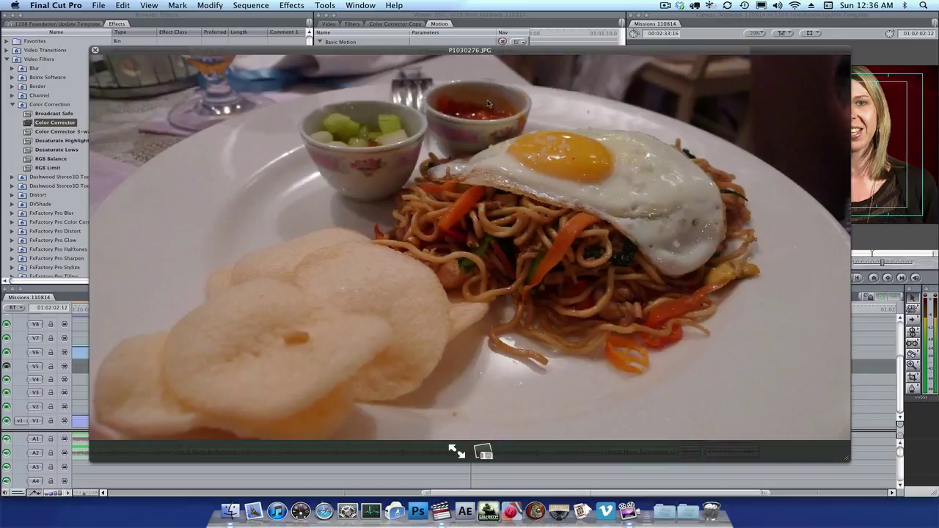
key("Up")
key("Up")
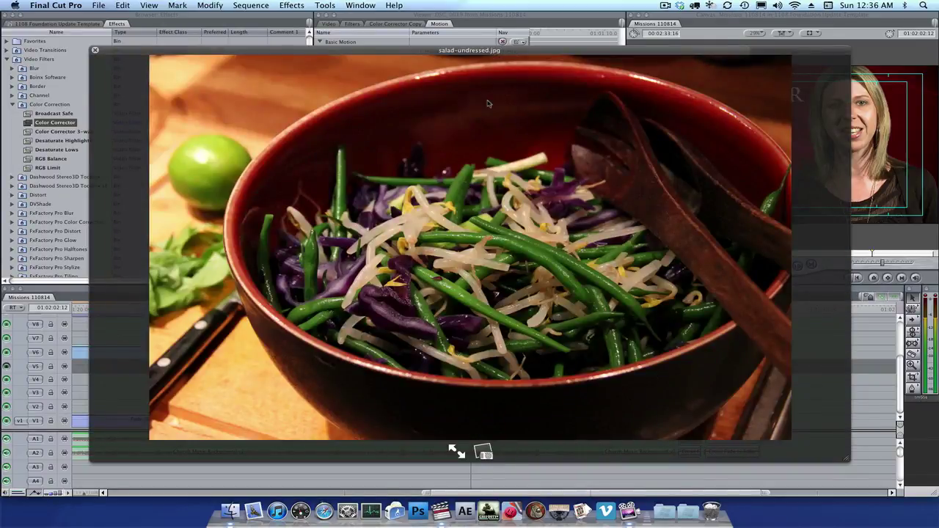
Step: Import salad-undressed.jpg from the Timor Food folder and show it among the project's items
key("space")
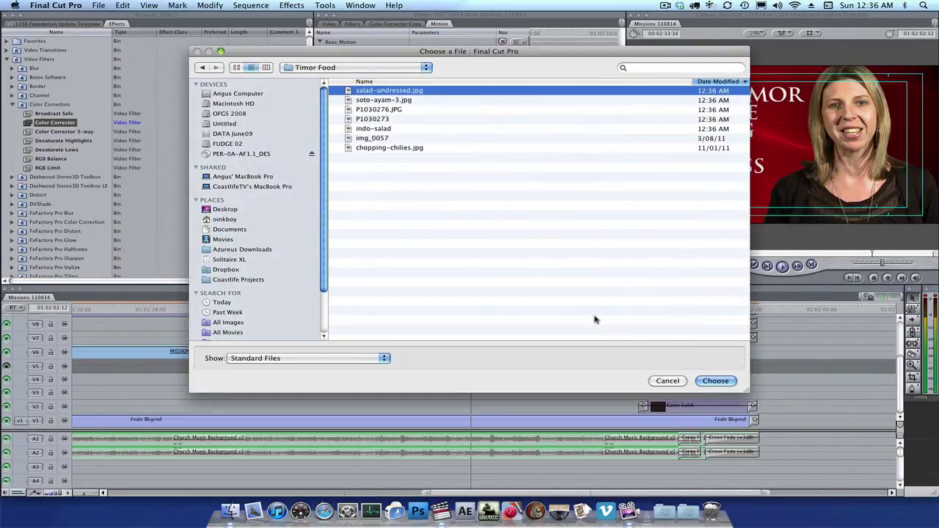
left_click(717, 381)
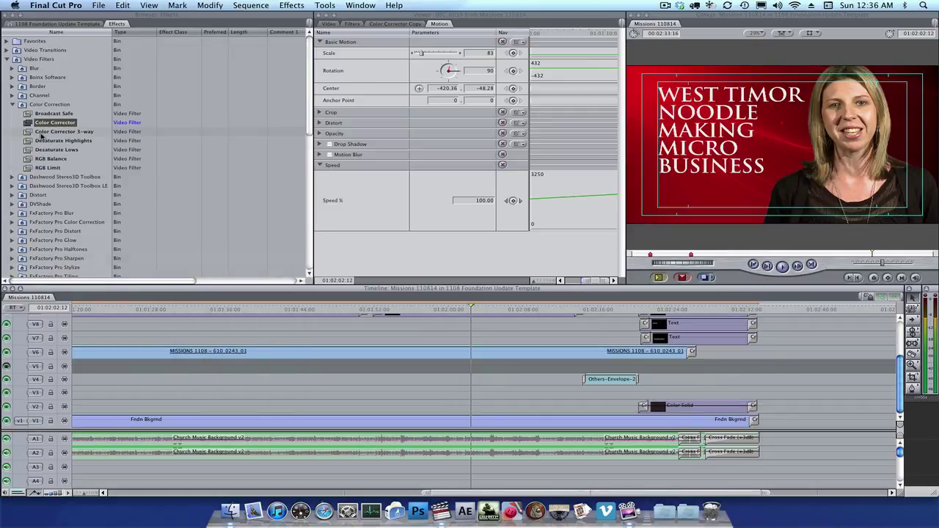
left_click(66, 24)
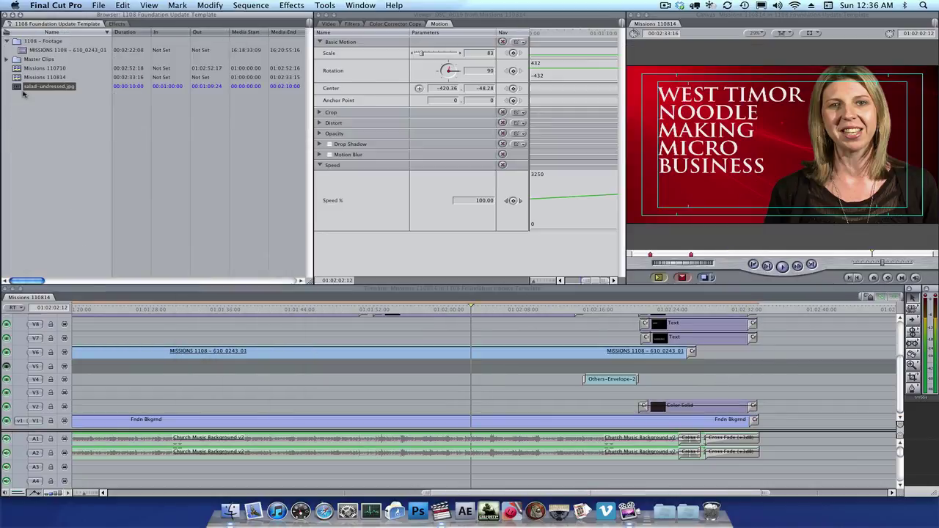
Step: Place salad-undressed.jpg on V4 under the West Timor title, extend it almost to the Others-Envelope clip, and add transitions at both ends
left_click_drag(18, 89, 380, 378)
left_click_drag(467, 381, 575, 382)
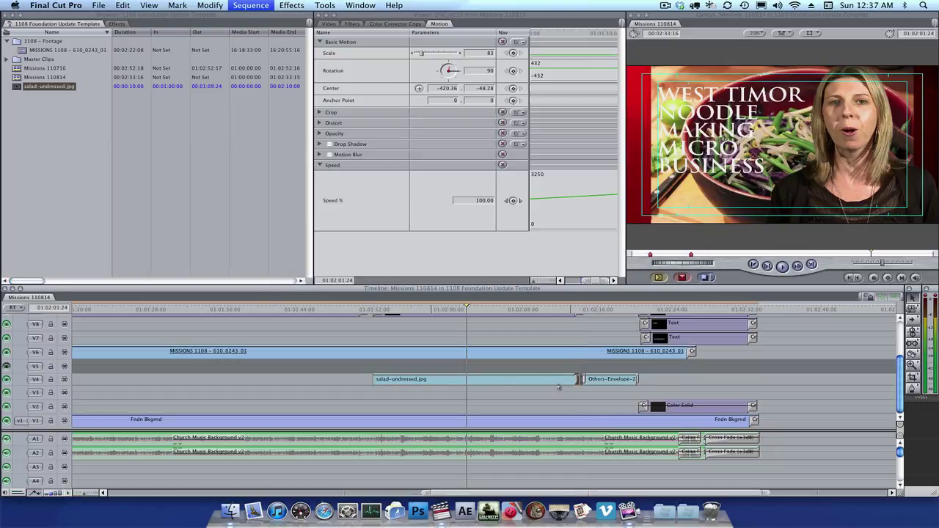
left_click(424, 382)
Step: Scale the salad-undressed.jpg clip to 45 and shift its center to about -155, 10
double_click(424, 382)
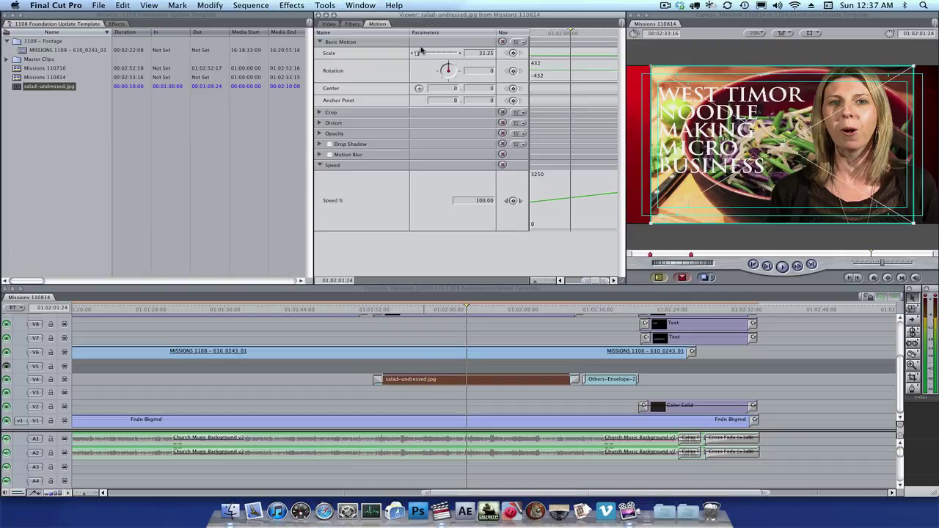
left_click_drag(417, 57, 421, 56)
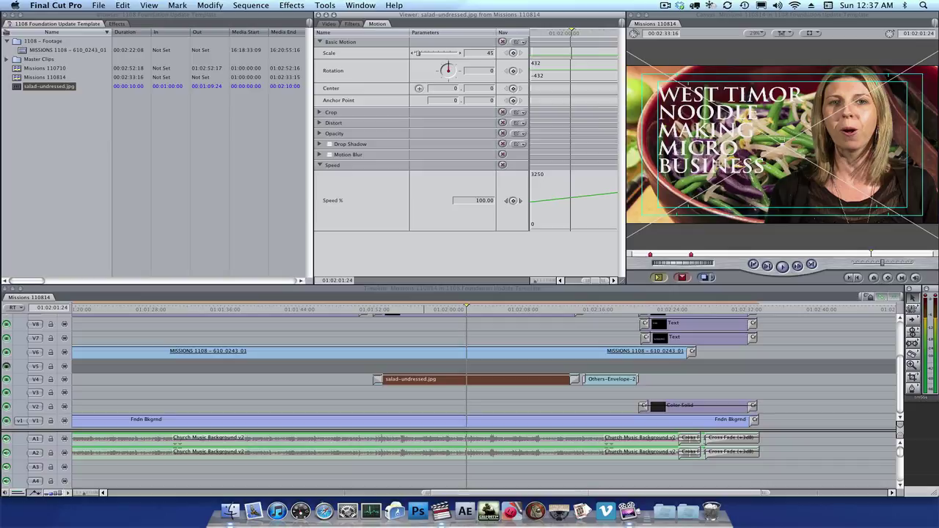
left_click_drag(775, 127, 737, 125)
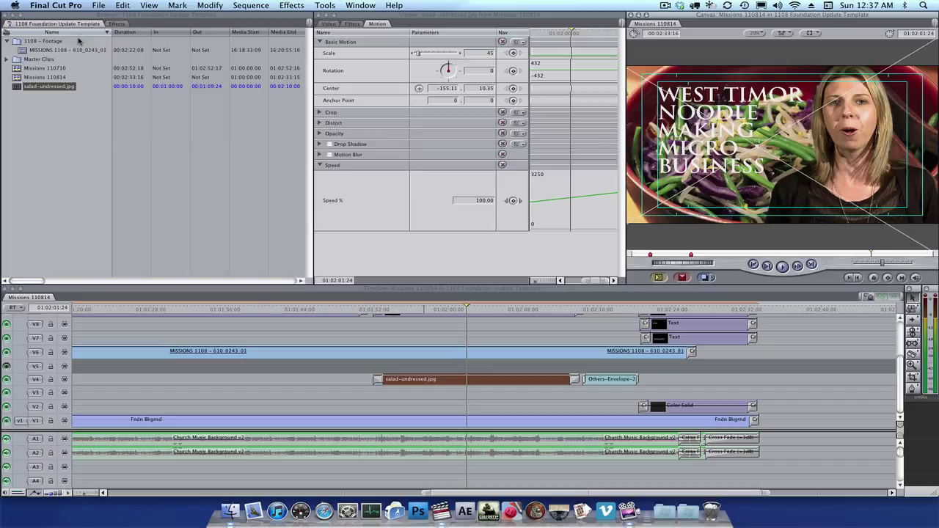
Step: Apply the Color Corrector filter to the salad photo, then remove all its saturation and lower its blacks and whites
key("super+5")
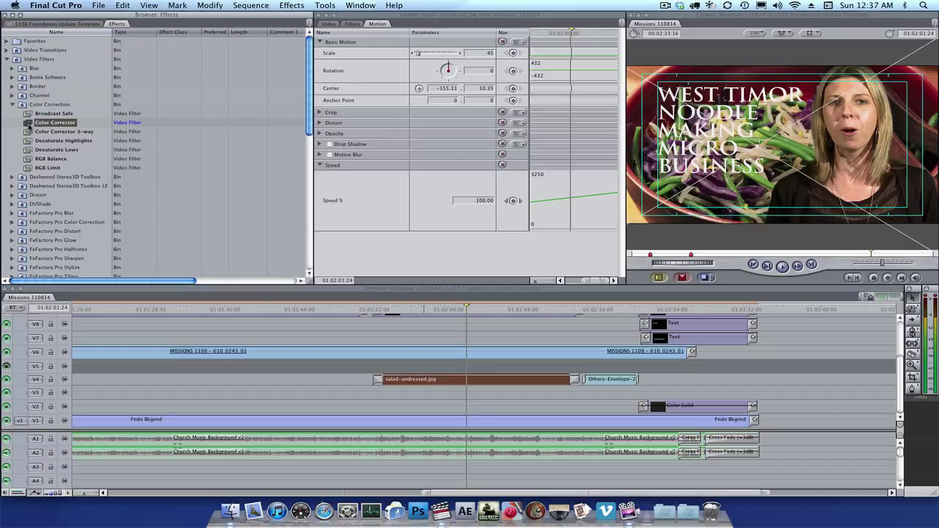
left_click_drag(28, 125, 441, 381)
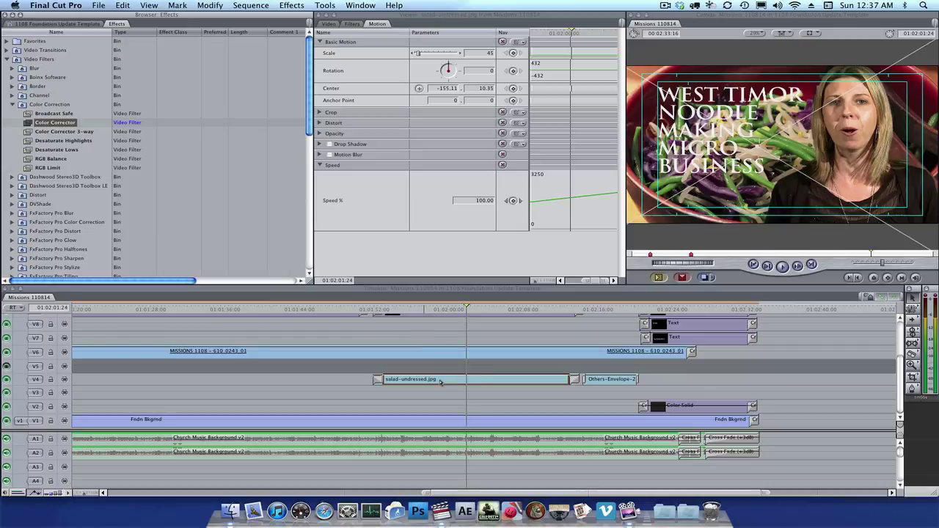
double_click(440, 379)
left_click(406, 24)
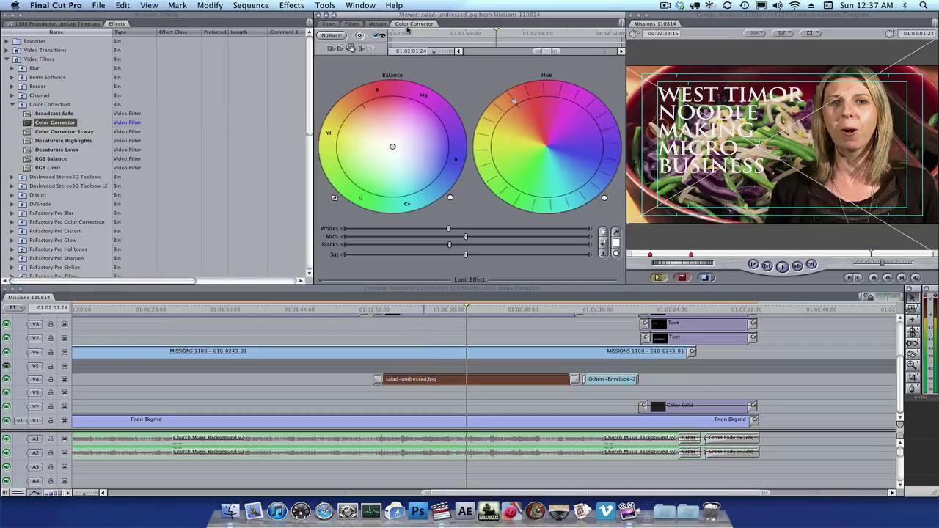
left_click(432, 255)
left_click_drag(405, 257, 334, 255)
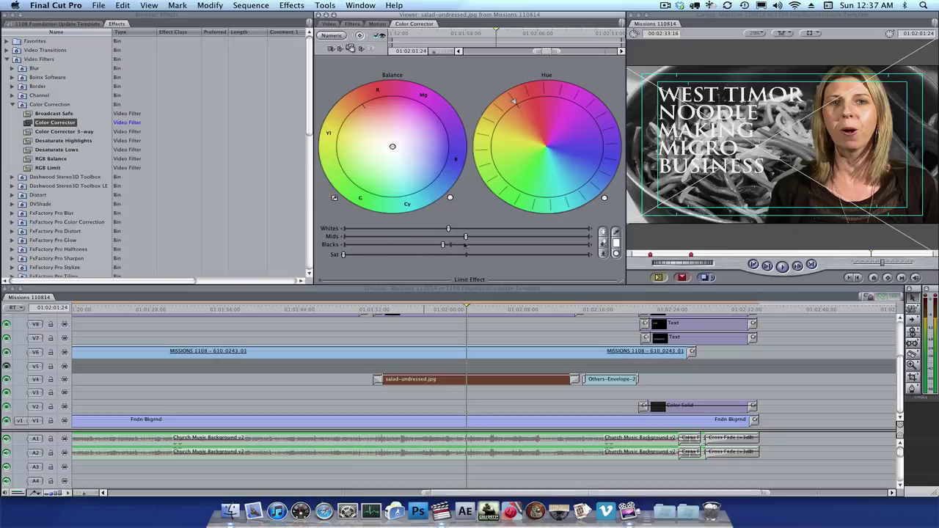
left_click_drag(449, 229, 400, 231)
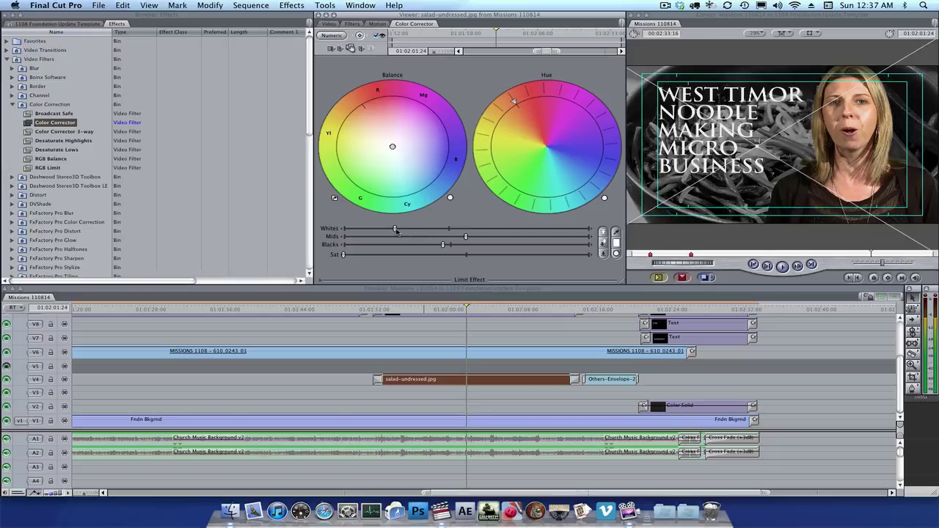
Step: Set the composite mode of the salad-undressed.jpg clip to Multiply
right_click(476, 384)
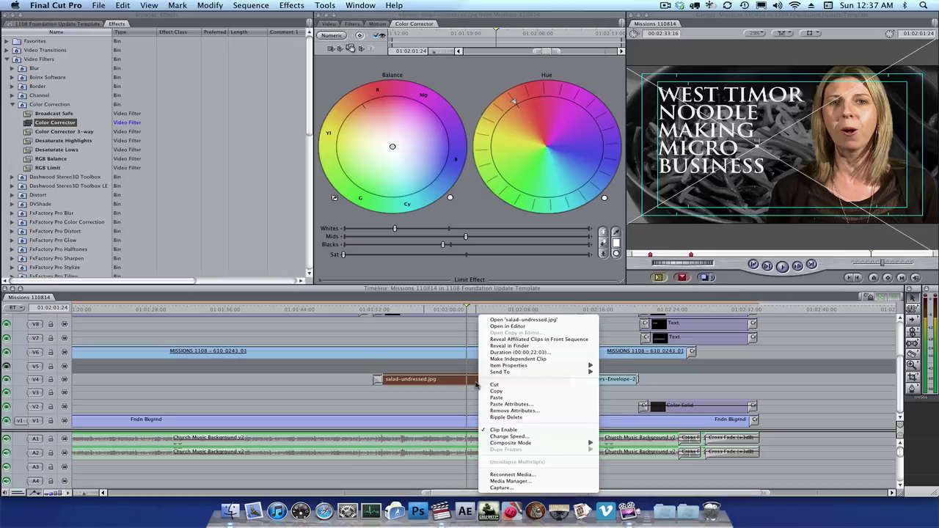
mouse_move(536, 444)
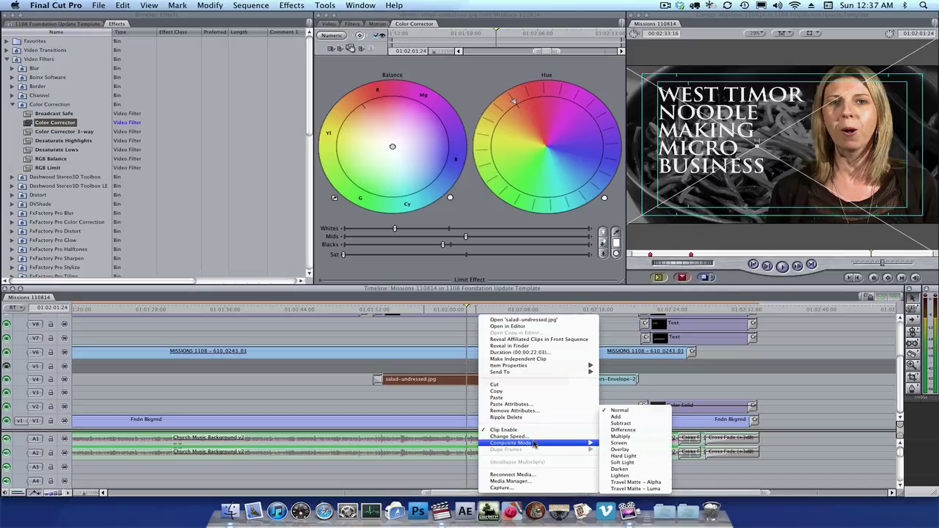
left_click(637, 443)
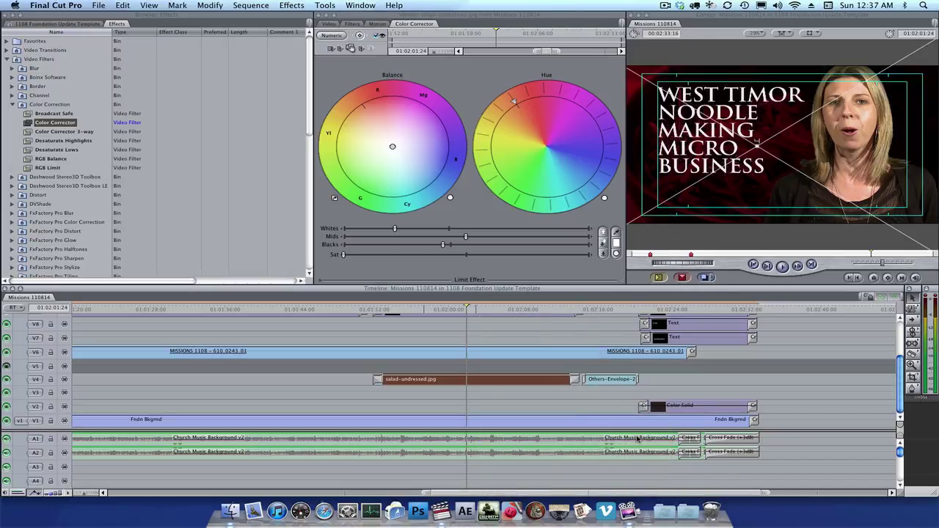
Step: Raise the salad photo's mids and whites in the Color Corrector, and lower the clip's opacity on V4
left_click(488, 237)
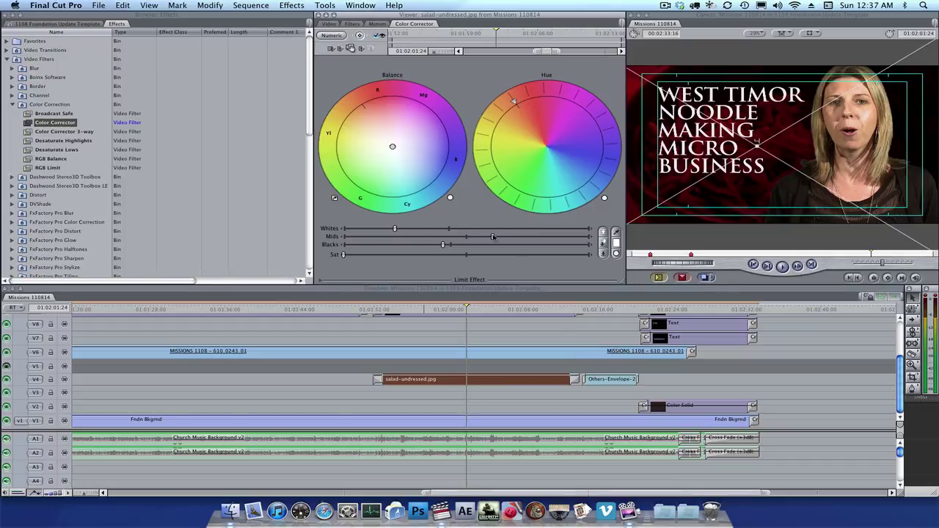
left_click_drag(494, 237, 524, 238)
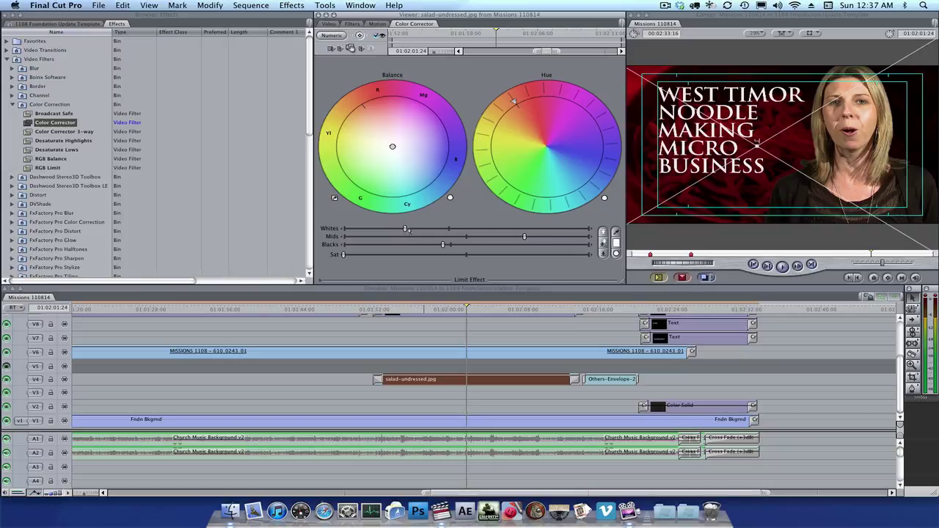
left_click_drag(408, 231, 413, 230)
left_click_drag(419, 230, 444, 230)
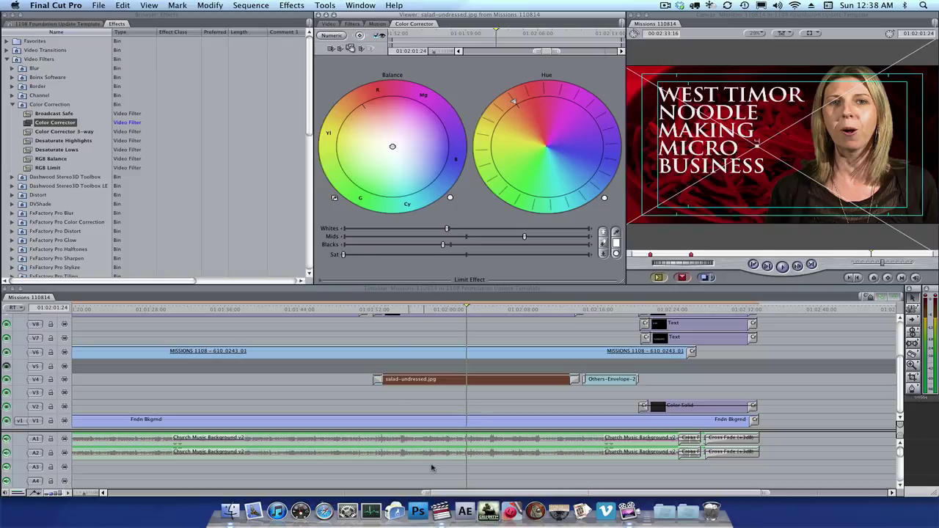
left_click(463, 377)
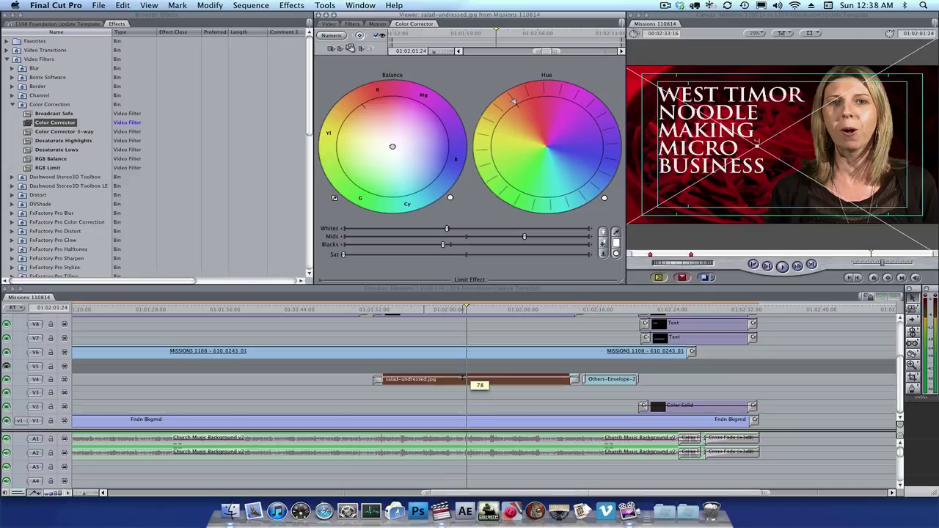
left_click(463, 380)
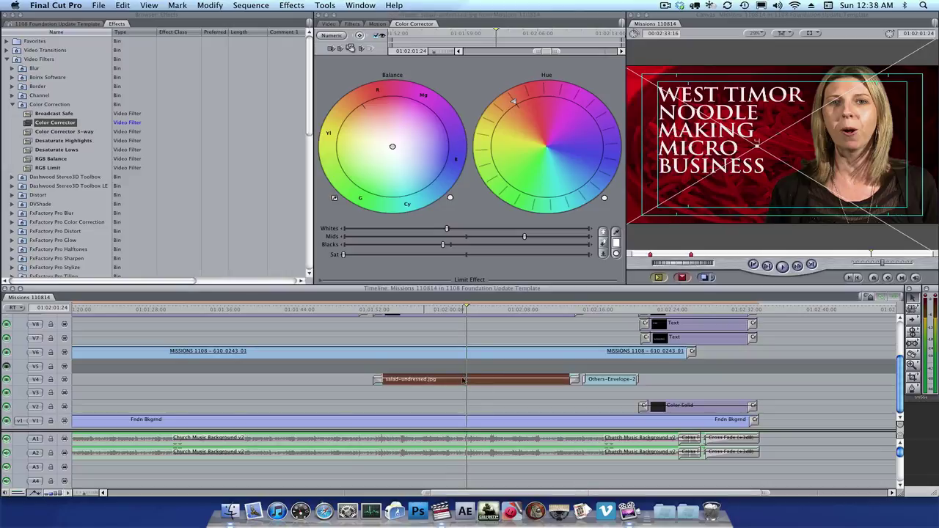
Step: Play the sequence from just before the salad photo through to the Others-Envelope clip to review the result
left_click(369, 308)
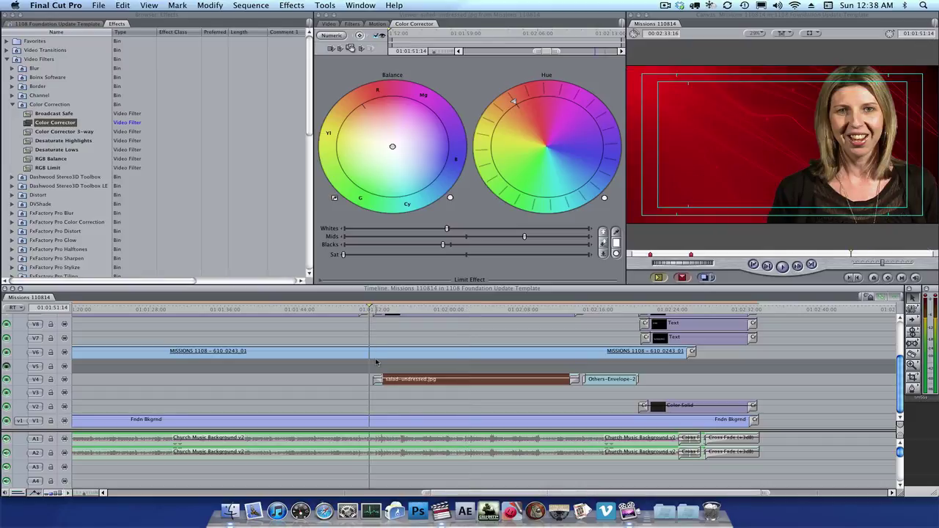
key("space")
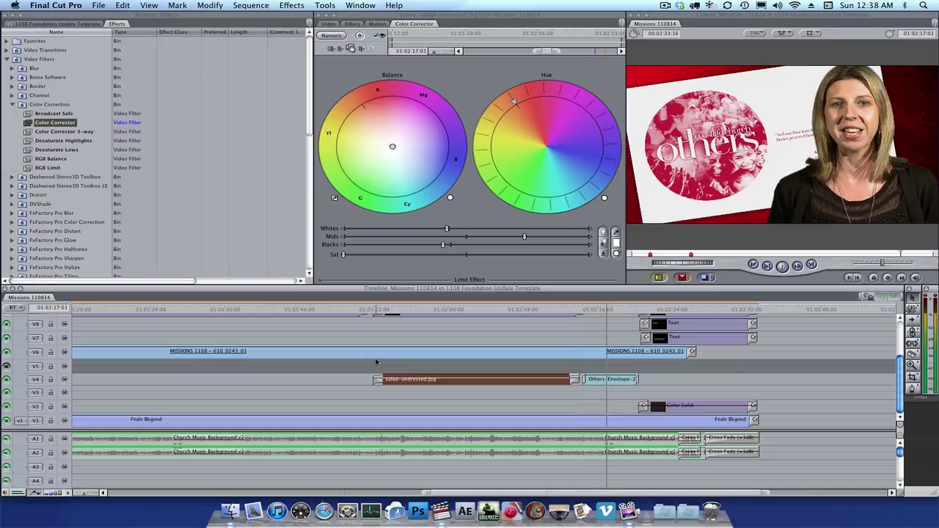
key("space")
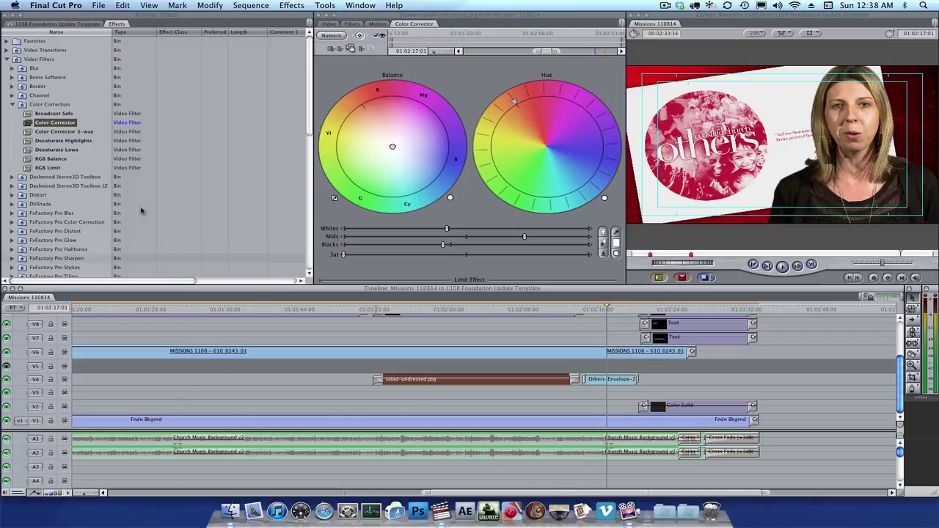
Step: Start a file import and browse the PHOTOS and West Timor Photos 2011 folders, then go to the NEW CHURCH NEWS MEDIA folder
key("shift+f")
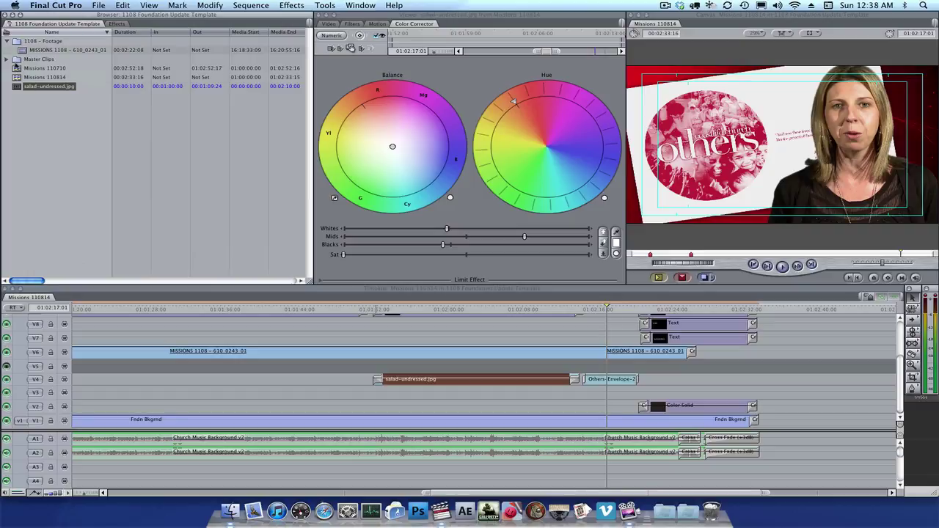
left_click(41, 153)
key("super+i")
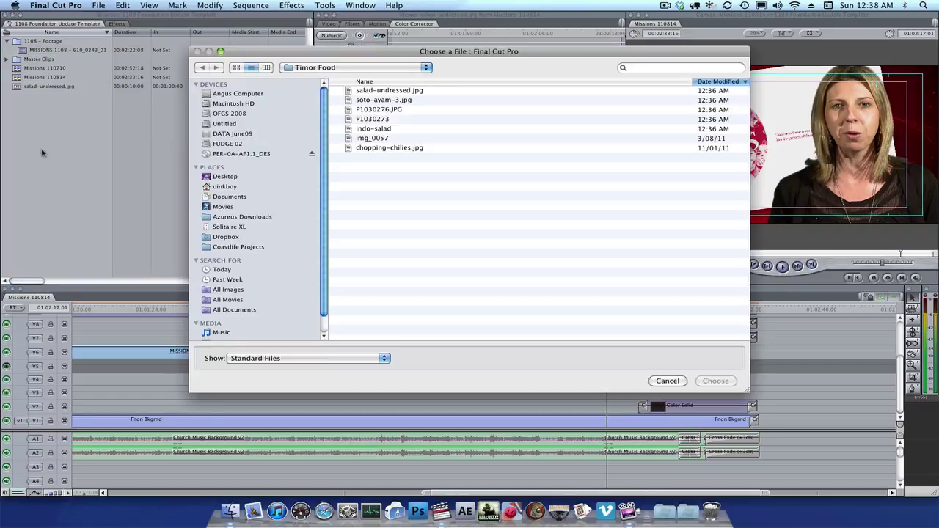
left_click(342, 68)
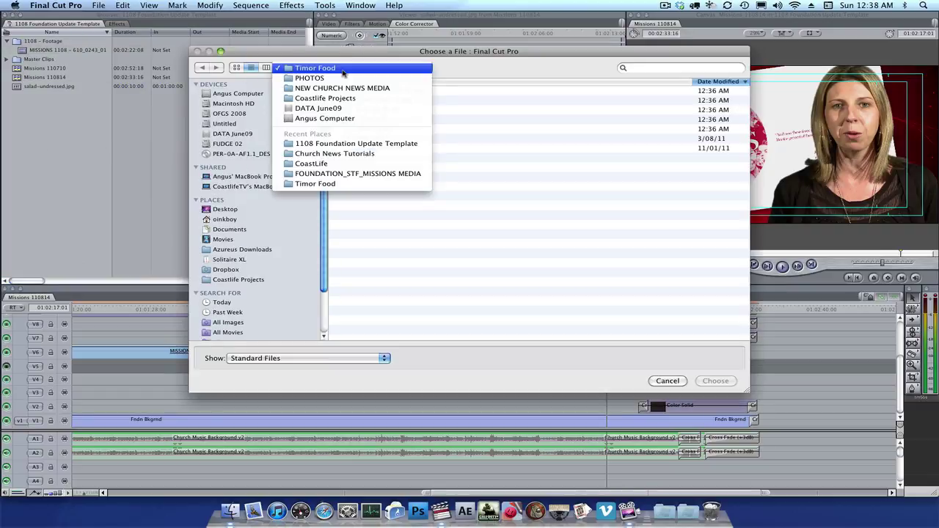
left_click(338, 77)
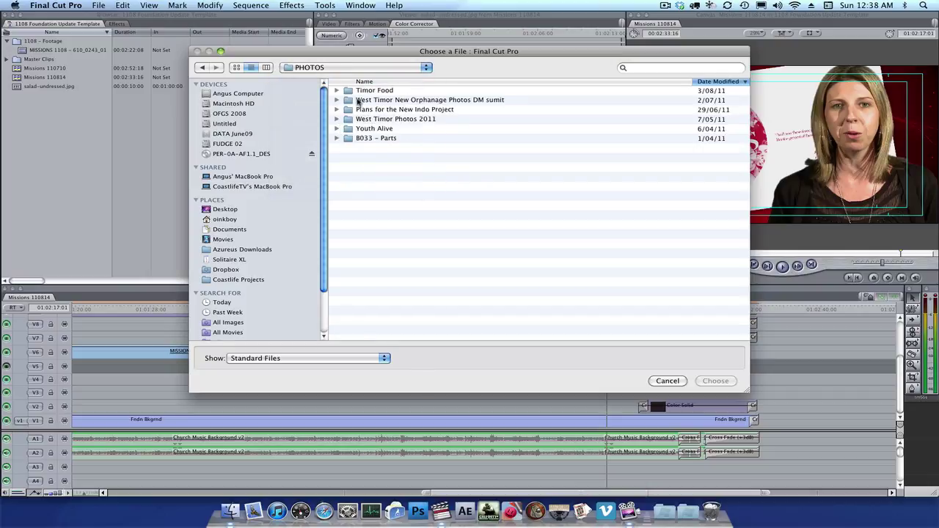
double_click(348, 120)
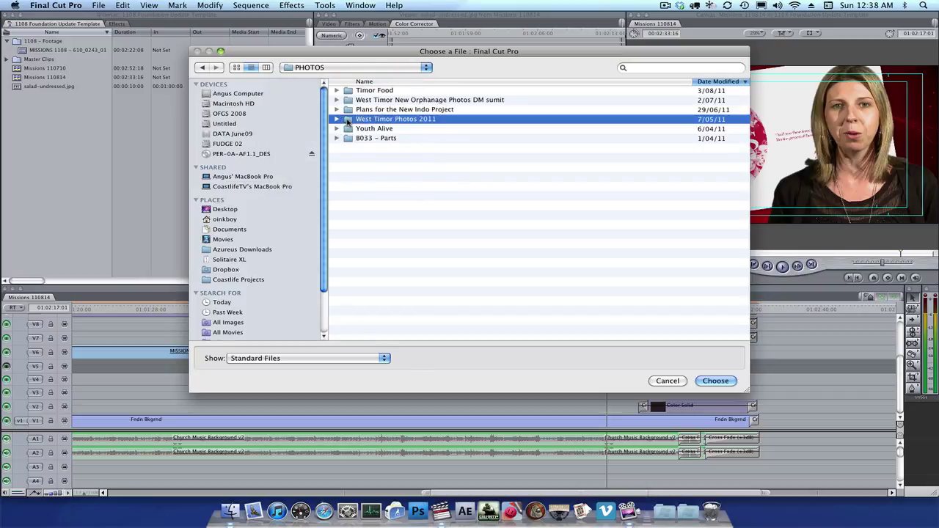
double_click(358, 91)
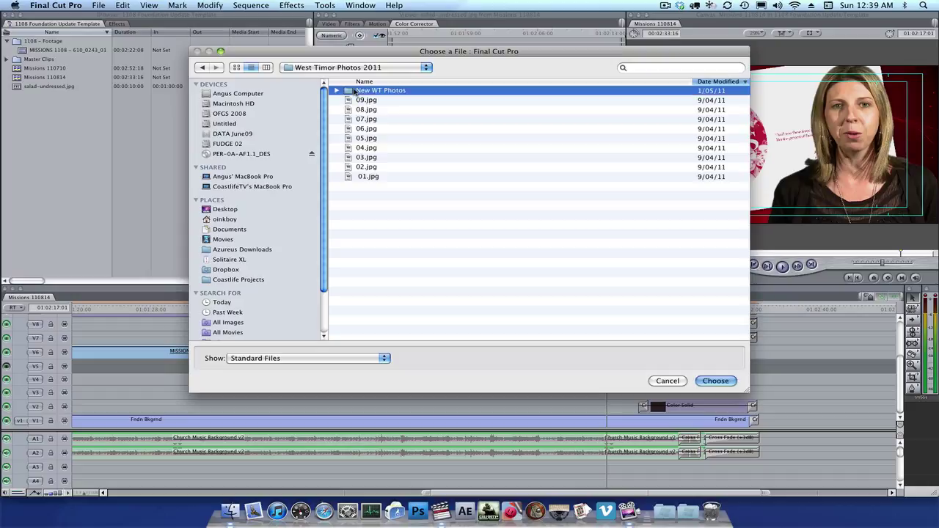
left_click(351, 68)
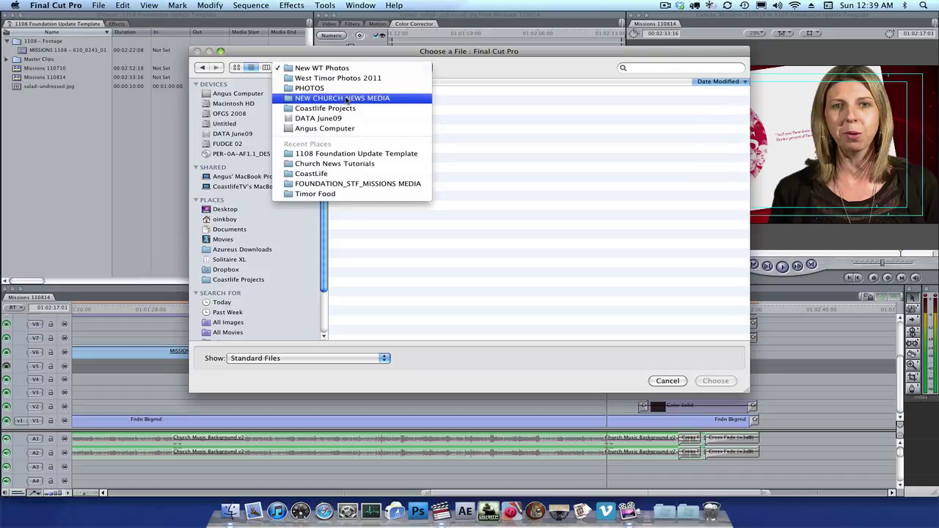
left_click(347, 99)
Step: Search the NEW CHURCH NEWS MEDIA folder for IMG_2199 and import IMG_2199.MOV into the project
left_click(686, 67)
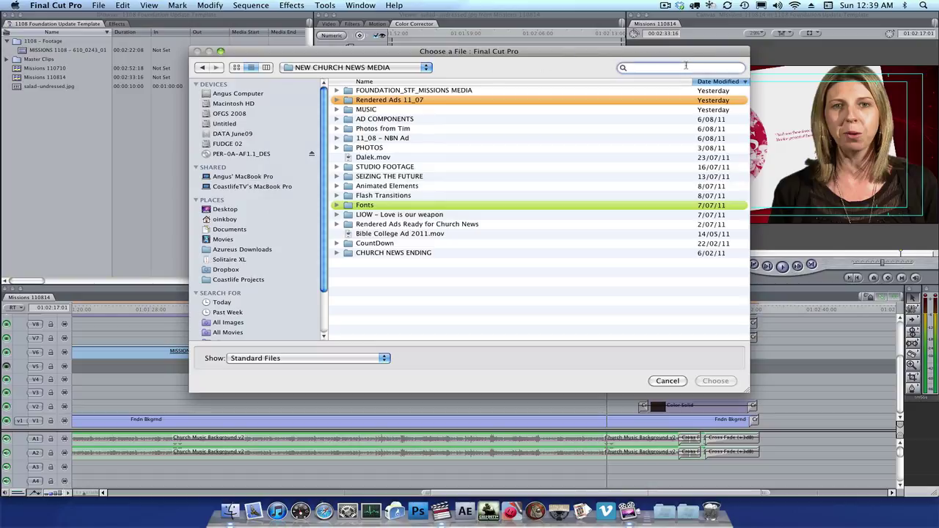
type("IMG_2199")
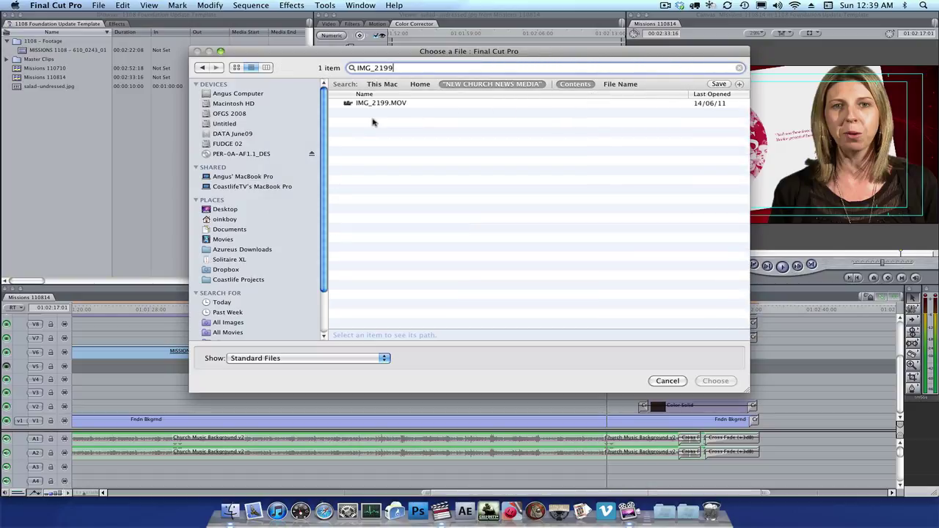
left_click(372, 105)
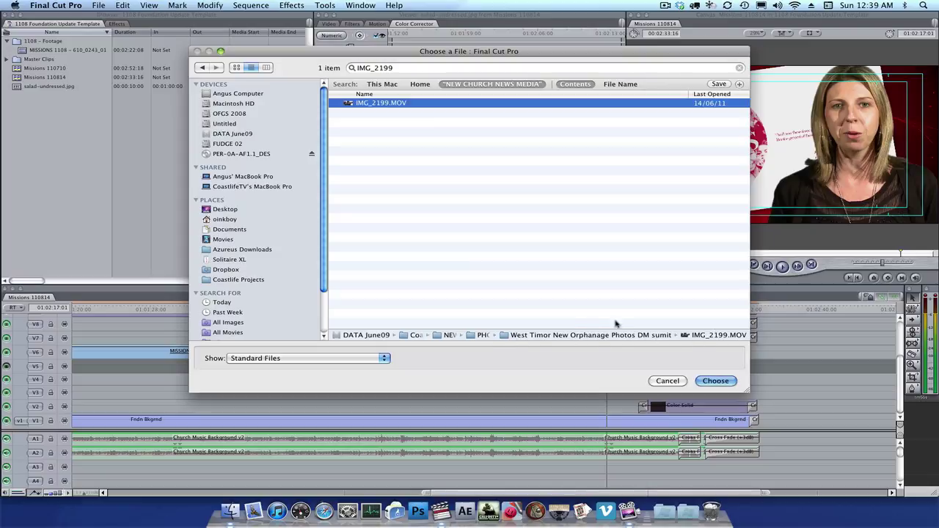
left_click(701, 382)
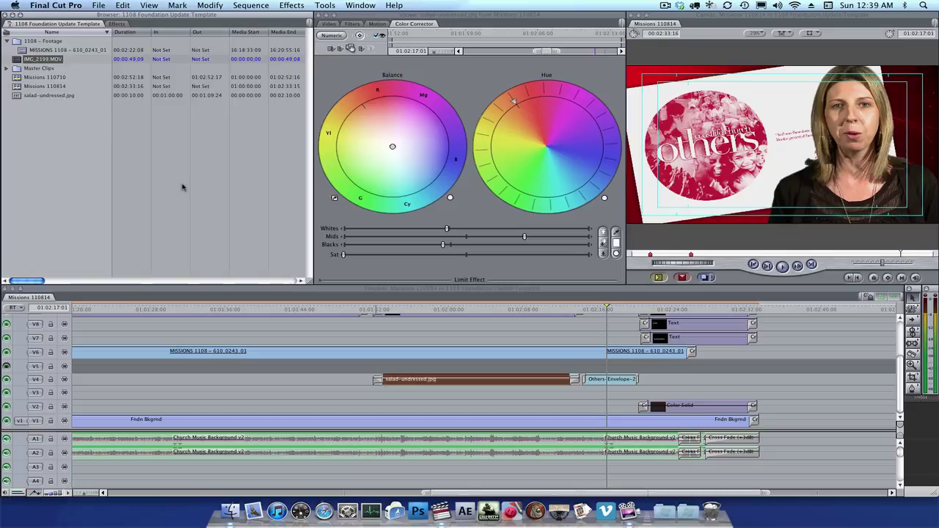
Step: Preview IMG_2199.MOV in the Viewer and mark its in point at 00:00:16;27 and its out point at 00:00:21;14
key("Return")
key("space")
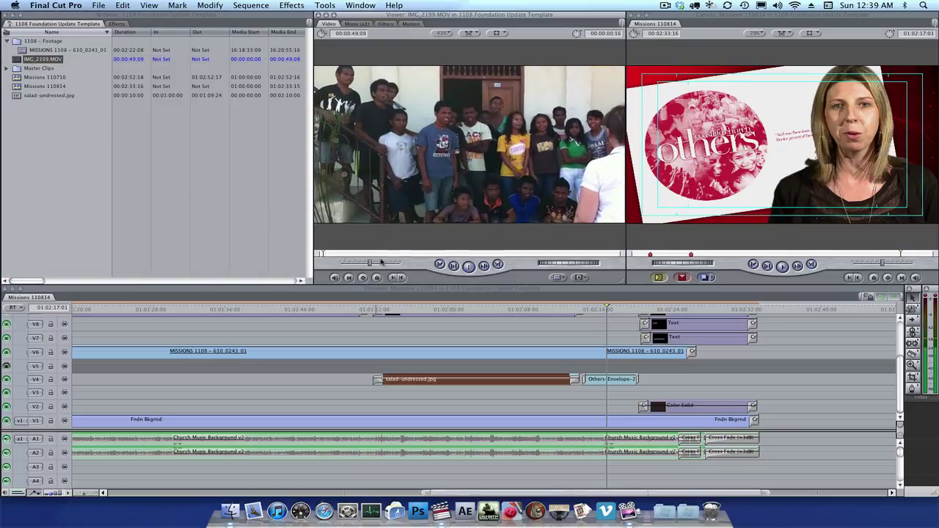
key("space")
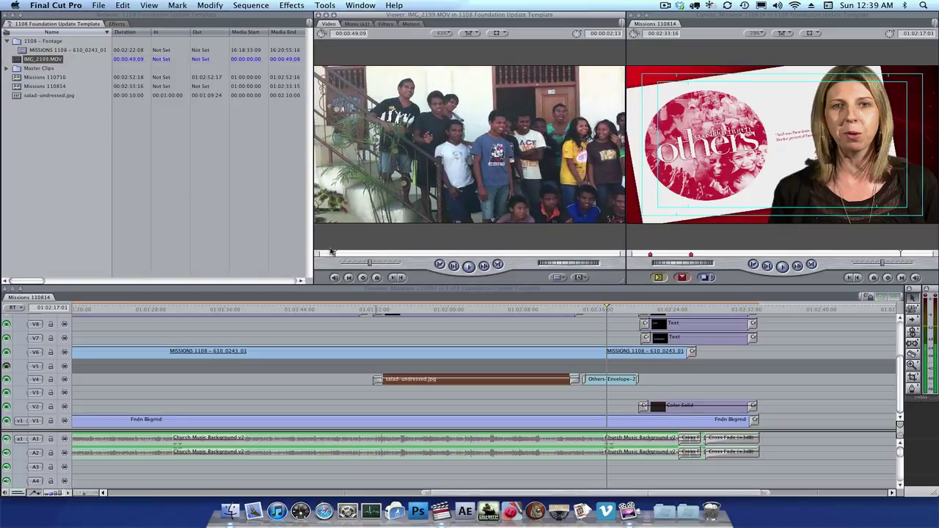
left_click_drag(341, 254, 403, 253)
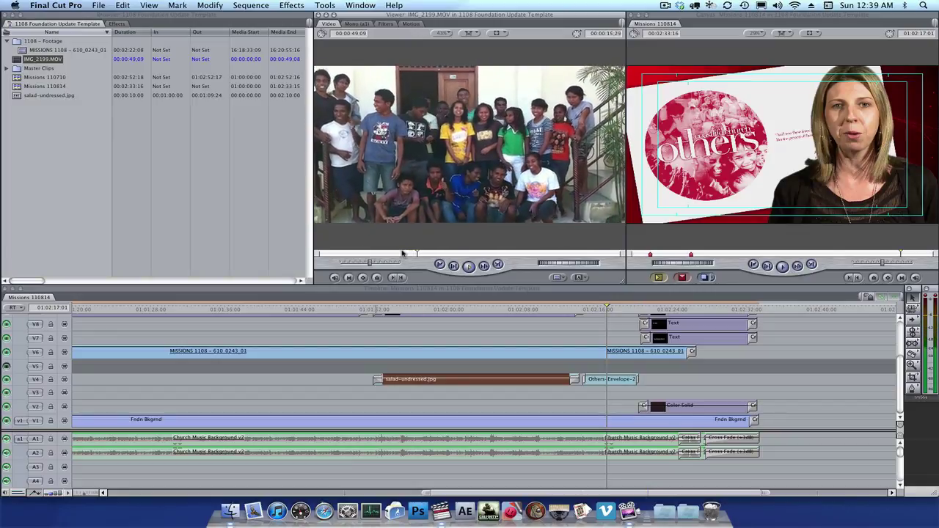
key("i")
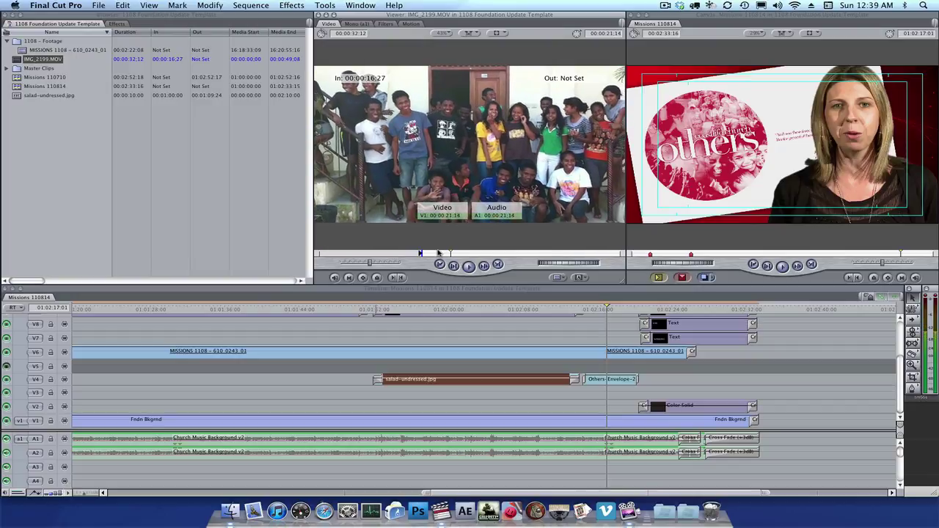
key("o")
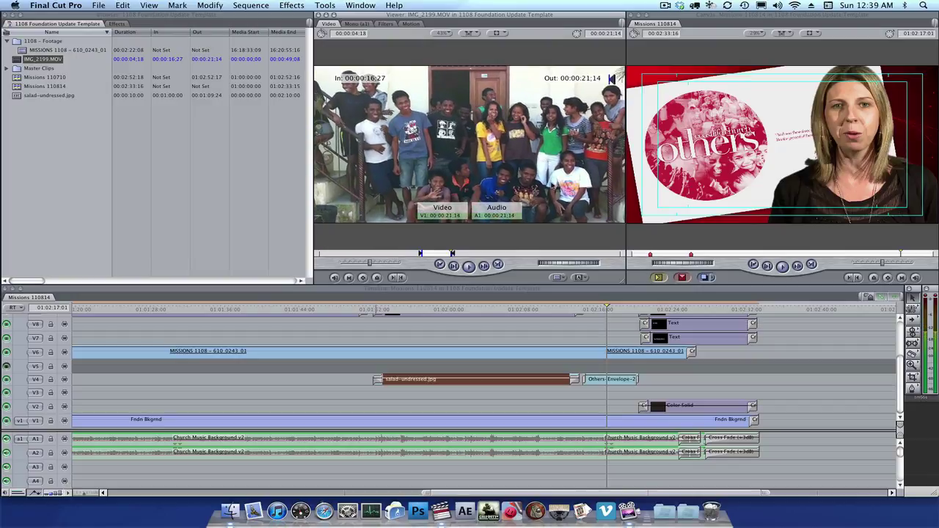
Step: Play the sequence from the end of the salad photo to the presenter's fade-out over the Local & Global Missions title
left_click(566, 311)
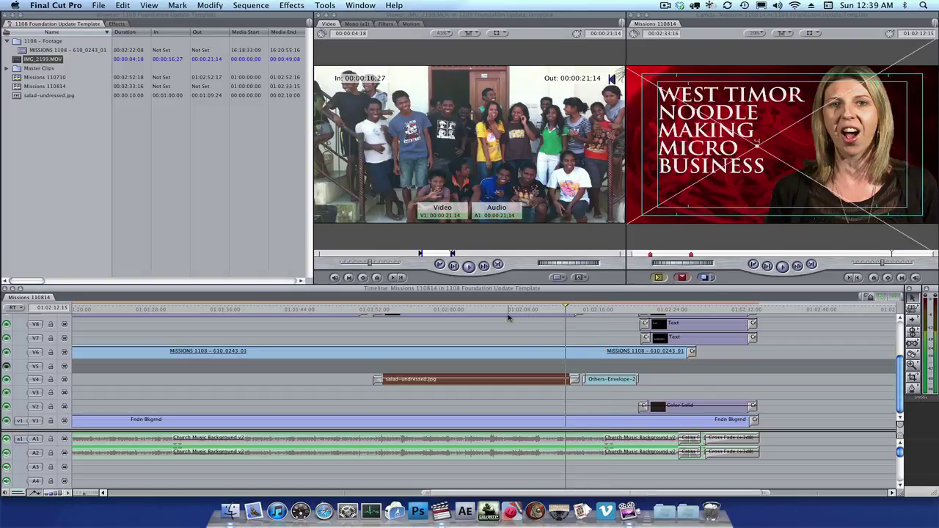
key("space")
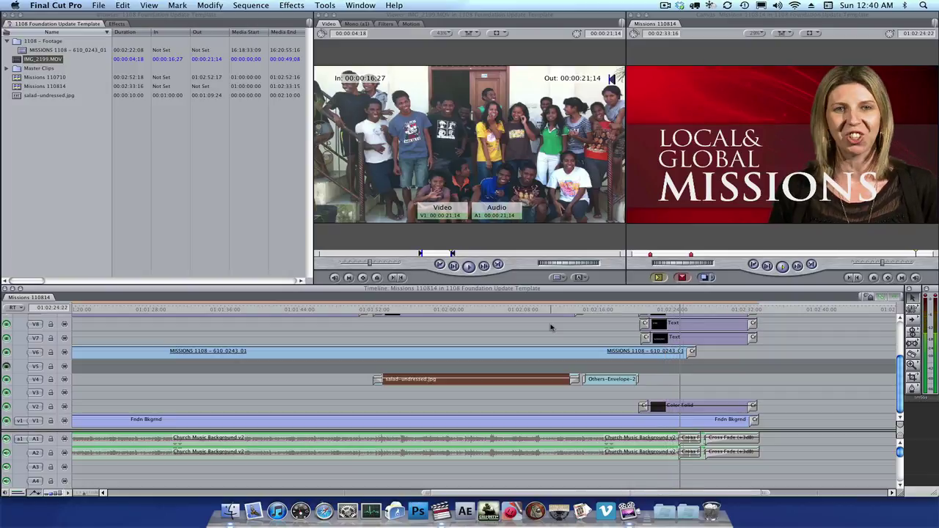
key("space")
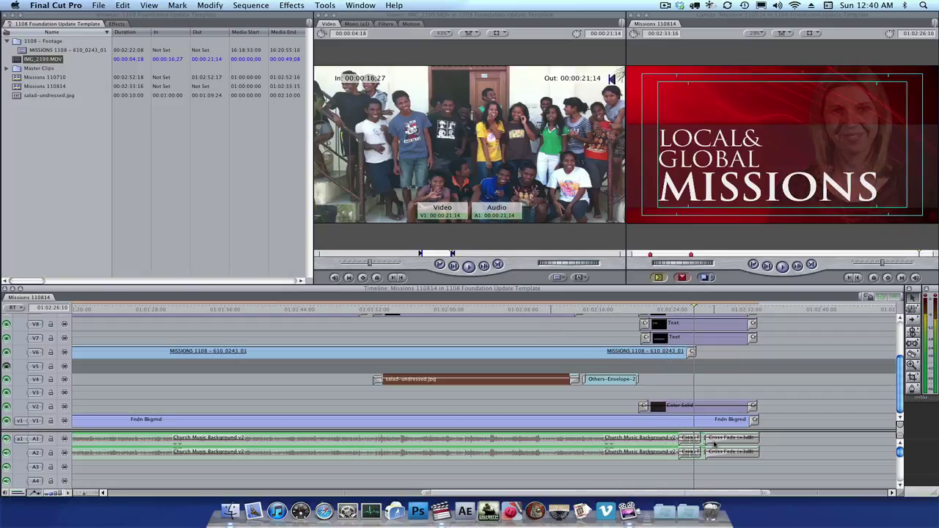
Step: Extend the closing church music on A1 and A2 by about 9 seconds and roll its cross-faded cut to about 01:02:31:14
left_click_drag(758, 448, 846, 449)
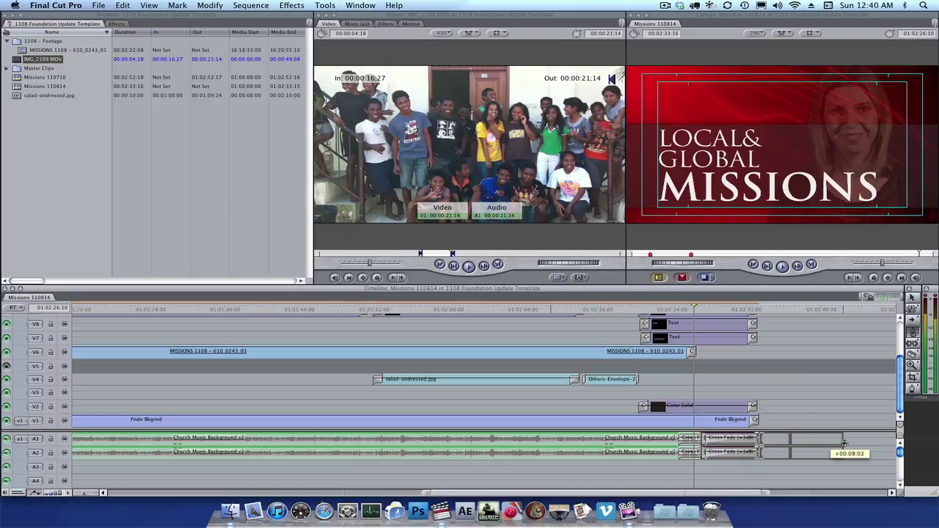
left_click_drag(693, 444, 742, 445)
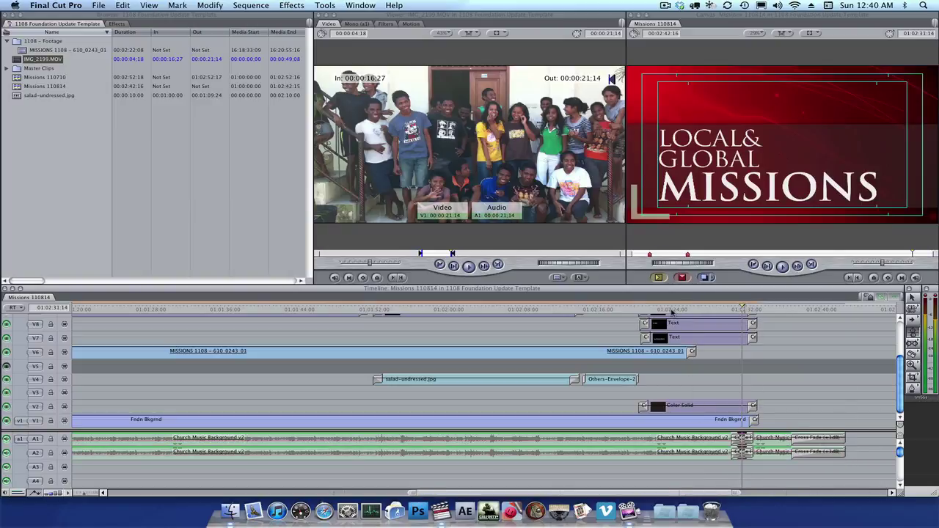
Step: Place the marked IMG_2199.MOV section on V4 at 01:02:25:06, behind the Local & Global Missions title
left_click(672, 309)
left_click(684, 309)
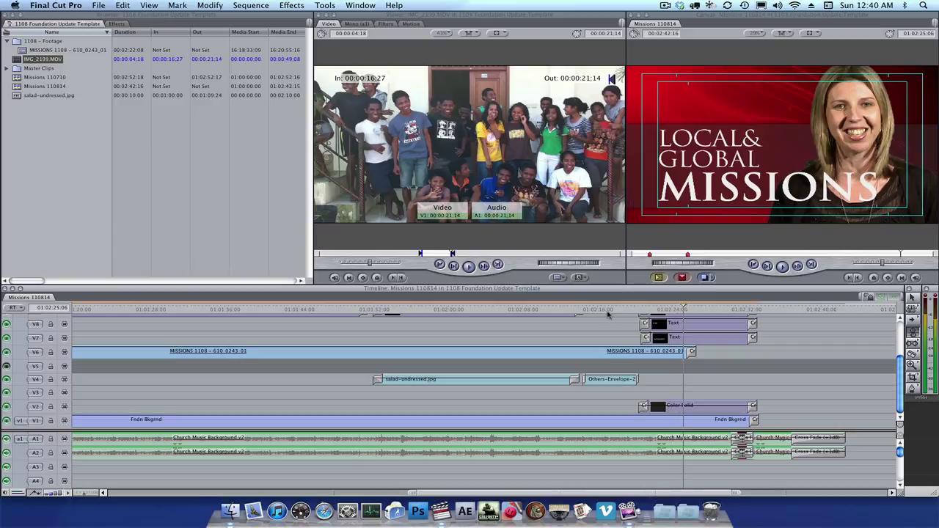
left_click_drag(413, 112, 687, 378)
scroll(712, 455, "down", 3)
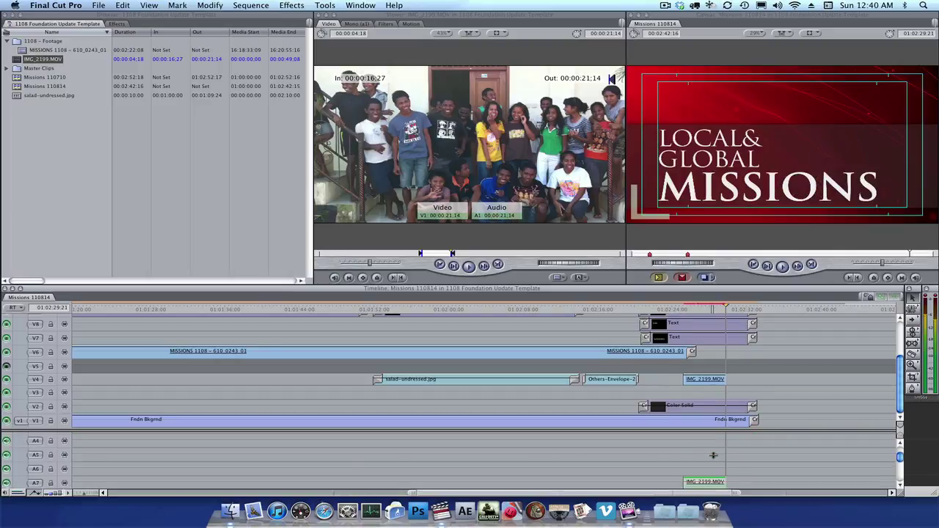